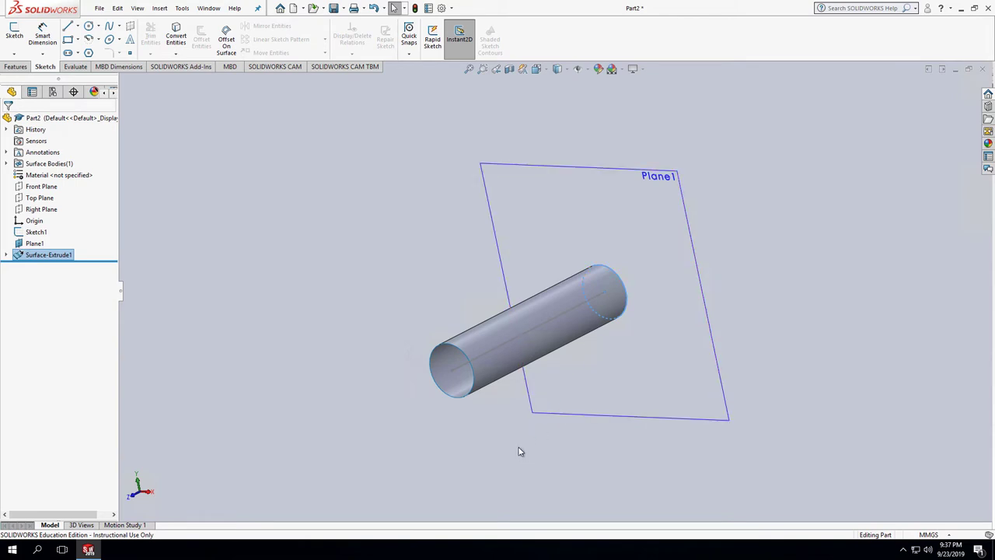
# Show the Top Plane in the graphics area and clear the selection
pyautogui.moveTo(533, 434); pyautogui.dragTo(508, 457, button='middle')
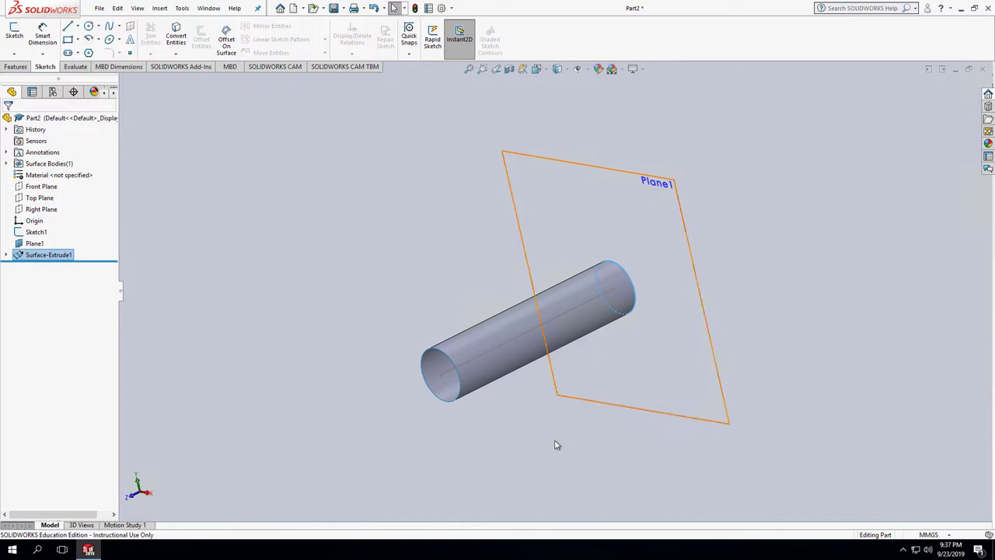
pyautogui.moveTo(550, 478); pyautogui.dragTo(583, 366, button='middle')
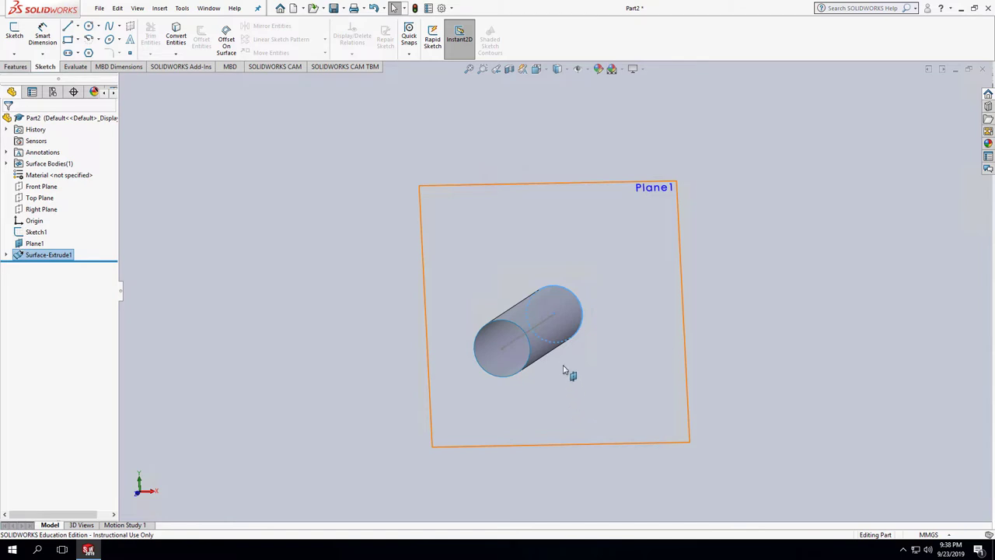
pyautogui.moveTo(605, 496); pyautogui.dragTo(567, 508, button='middle')
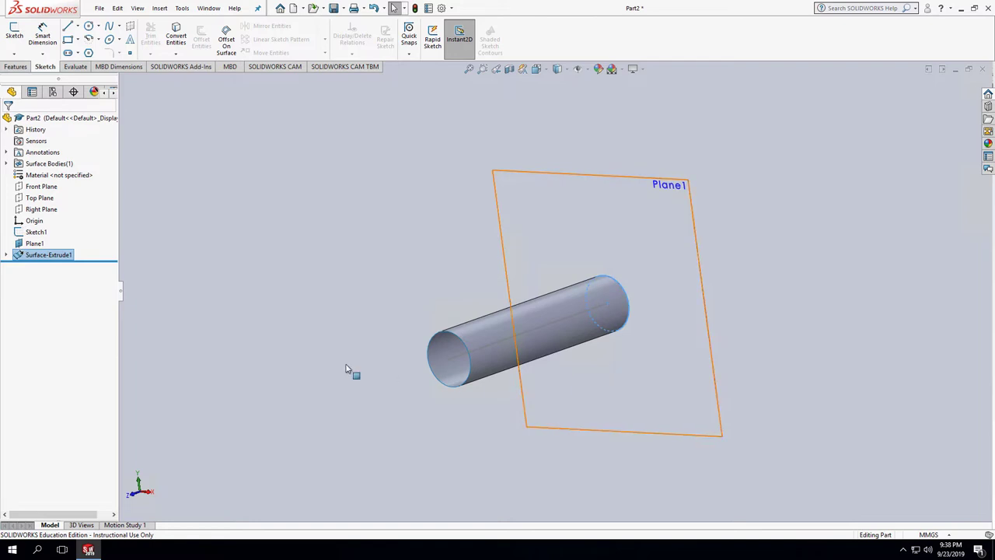
pyautogui.rightClick(32, 199)
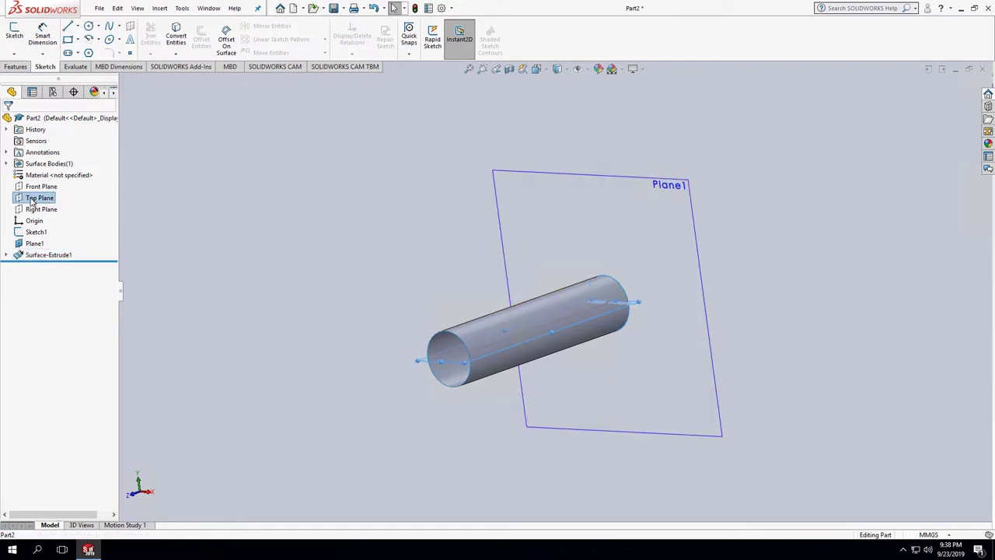
pyautogui.press('Escape')
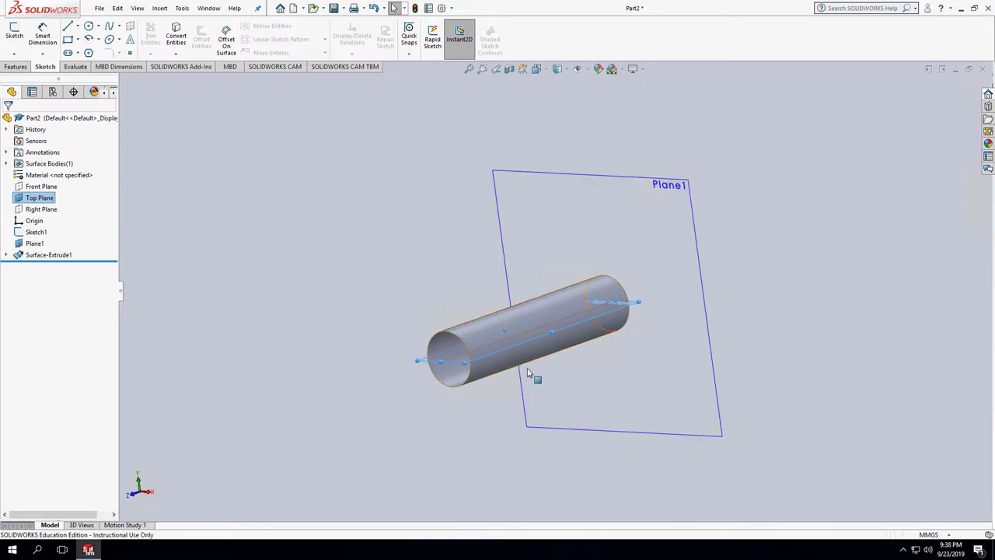
pyautogui.moveTo(456, 440); pyautogui.dragTo(604, 378, button='middle')
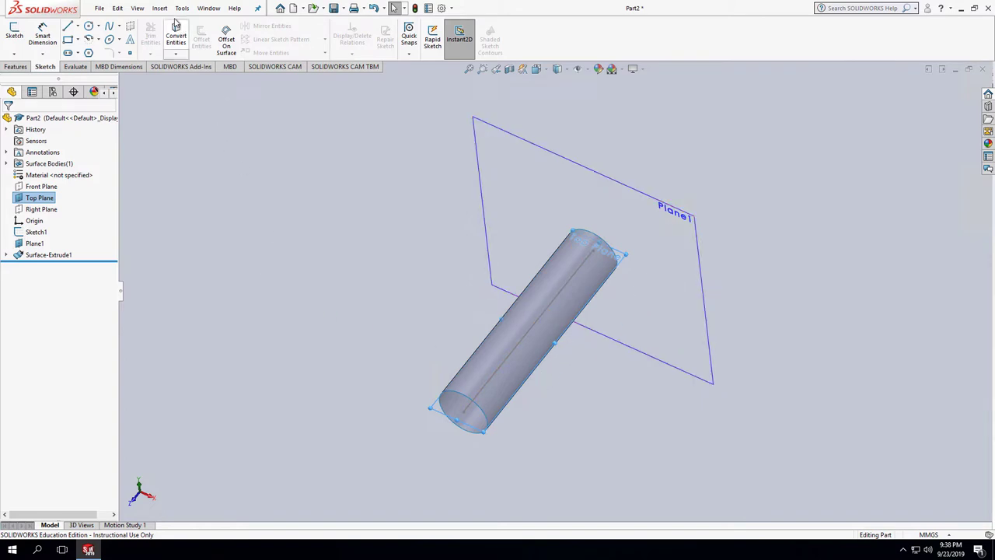
pyautogui.click(388, 166)
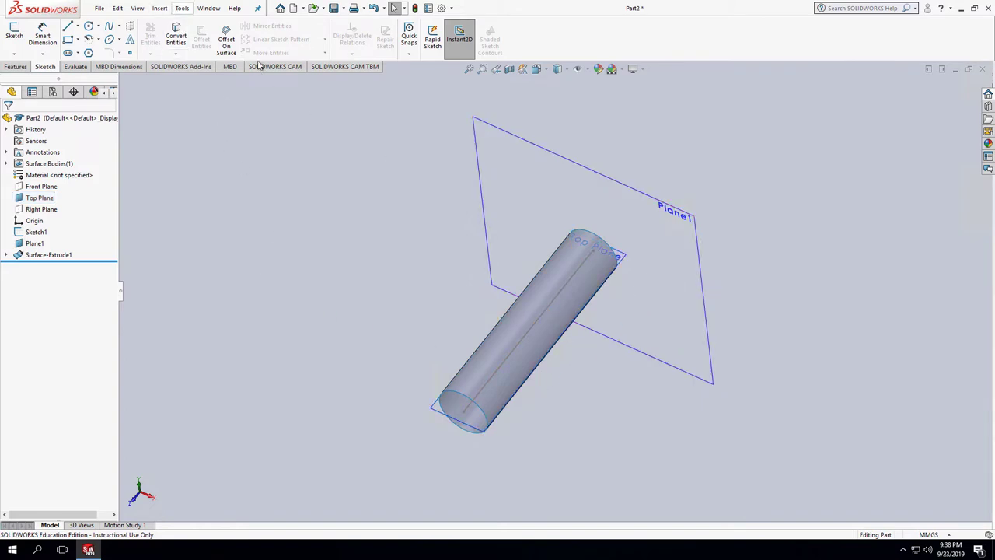
# Create a reference plane offset 20 mm from Plane1, with the offset flipped toward the tube's open front end
pyautogui.click(159, 8)
pyautogui.moveTo(182, 8)
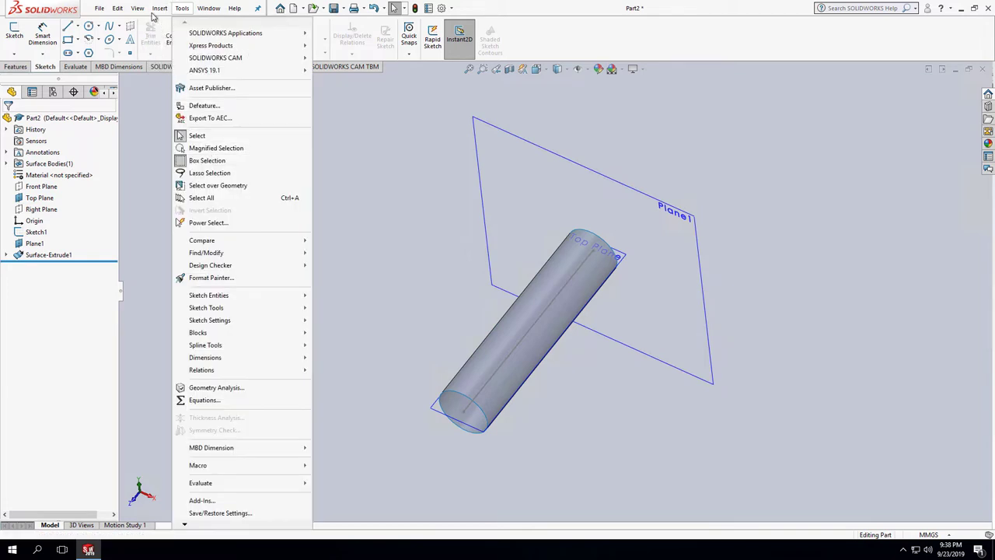
pyautogui.moveTo(194, 141)
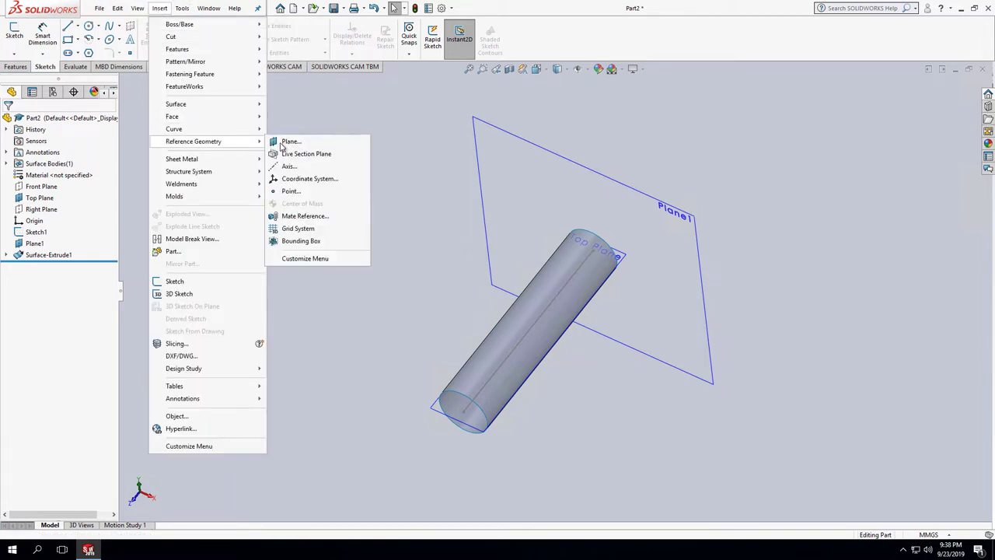
pyautogui.click(289, 141)
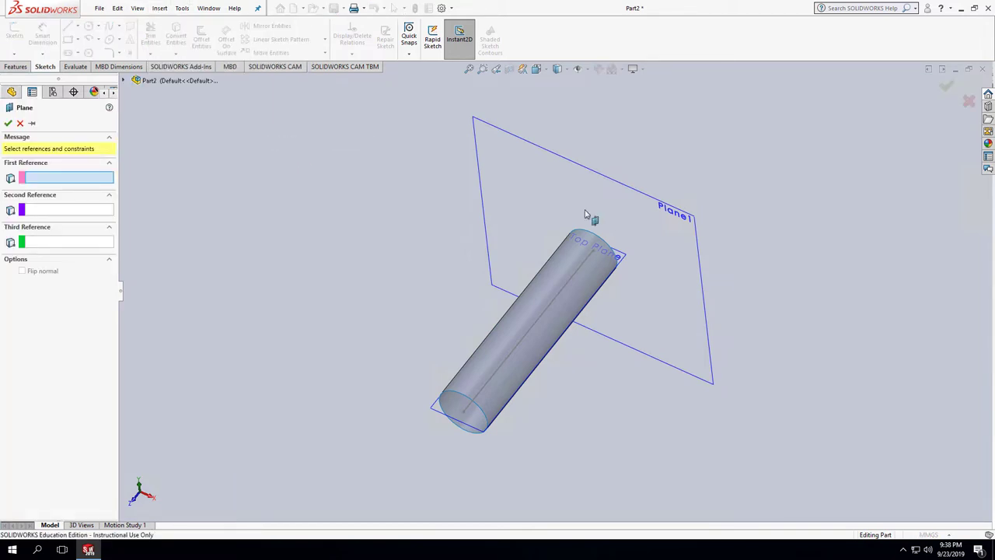
pyautogui.click(665, 206)
pyautogui.click(26, 267)
pyautogui.click(52, 250)
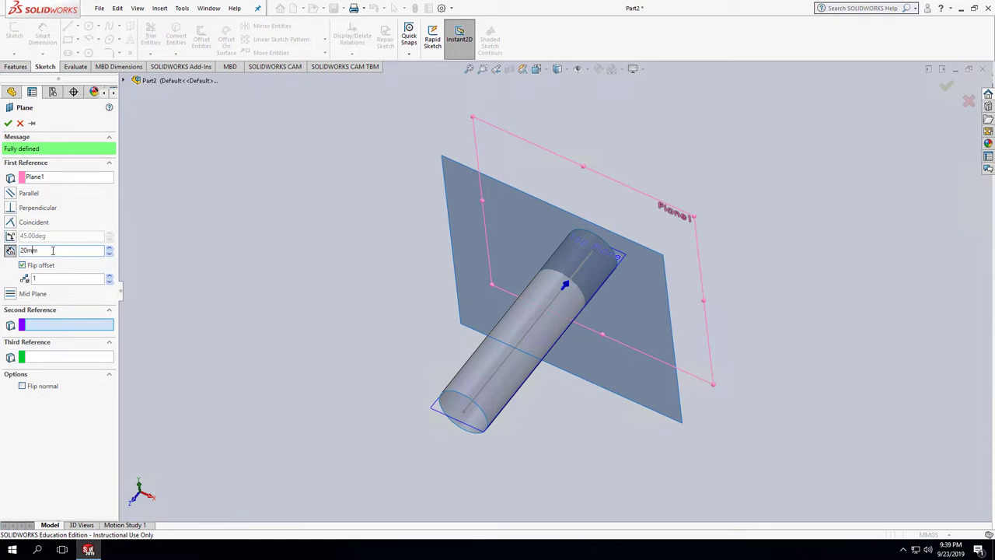
pyautogui.press('Return')
pyautogui.moveTo(793, 340); pyautogui.dragTo(766, 365, button='middle')
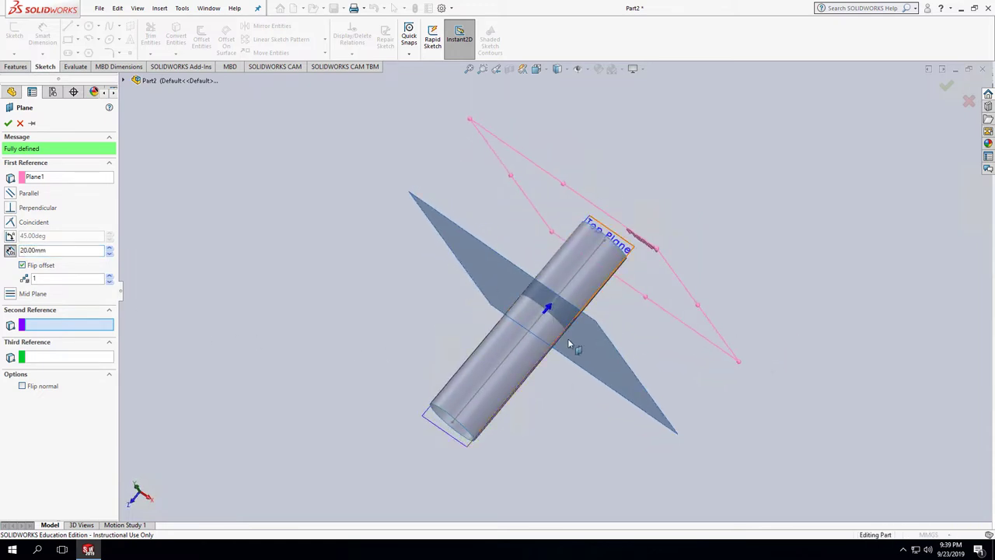
pyautogui.click(8, 123)
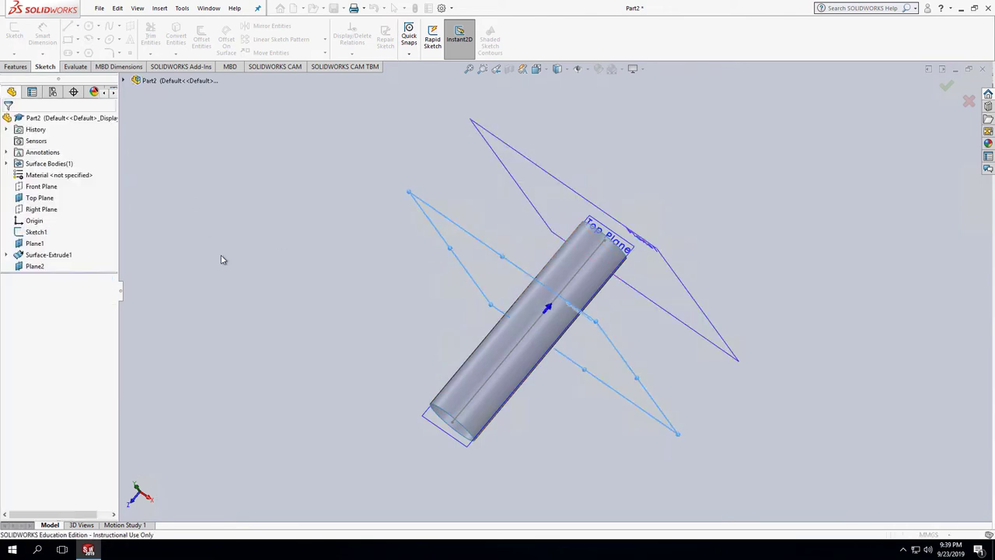
# Create a reference plane coincident with the tube's centre line in Sketch1 and perpendicular to the Top Plane, removing the preselected Plane2 reference
pyautogui.moveTo(619, 448); pyautogui.dragTo(639, 410, button='middle')
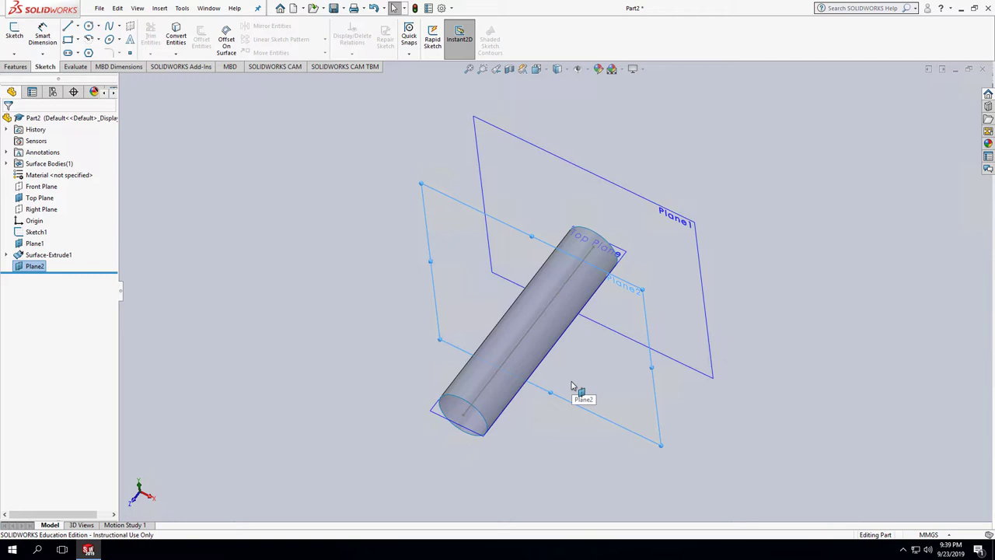
pyautogui.moveTo(531, 425)
pyautogui.mouseDown(button='middle')
pyautogui.moveTo(542, 406)
pyautogui.moveTo(513, 426)
pyautogui.mouseUp(button='middle')
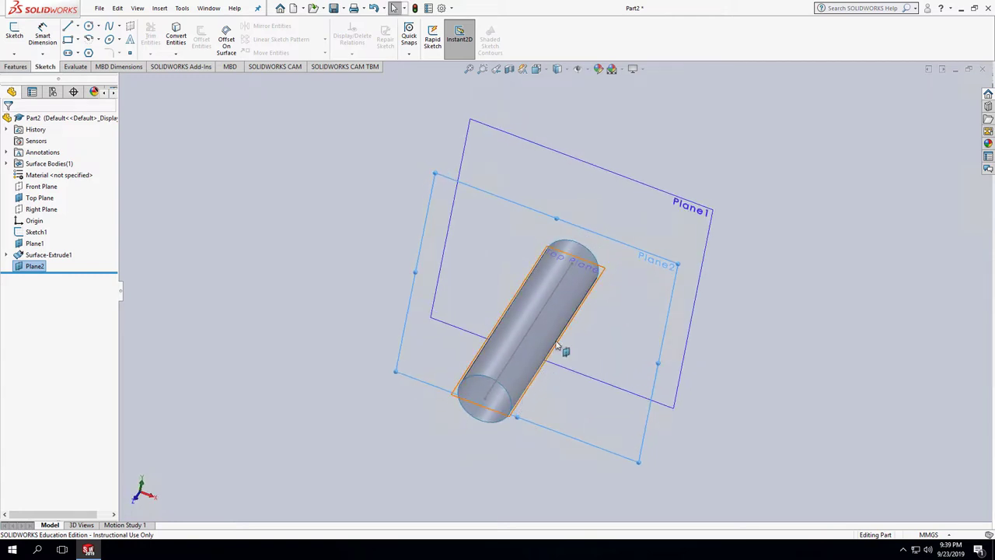
pyautogui.moveTo(529, 465); pyautogui.dragTo(483, 469, button='middle')
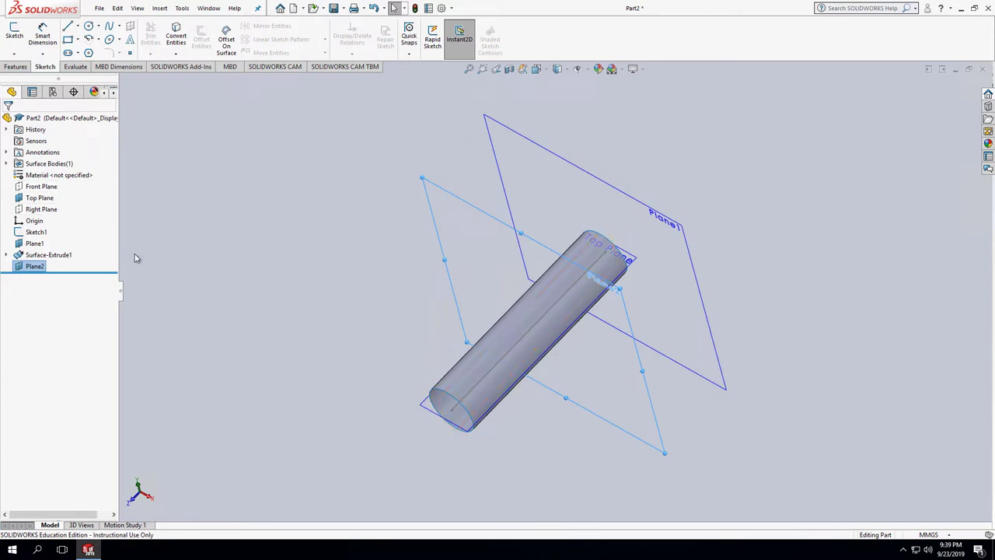
pyautogui.click(160, 8)
pyautogui.moveTo(182, 8)
pyautogui.click(170, 31)
pyautogui.click(159, 8)
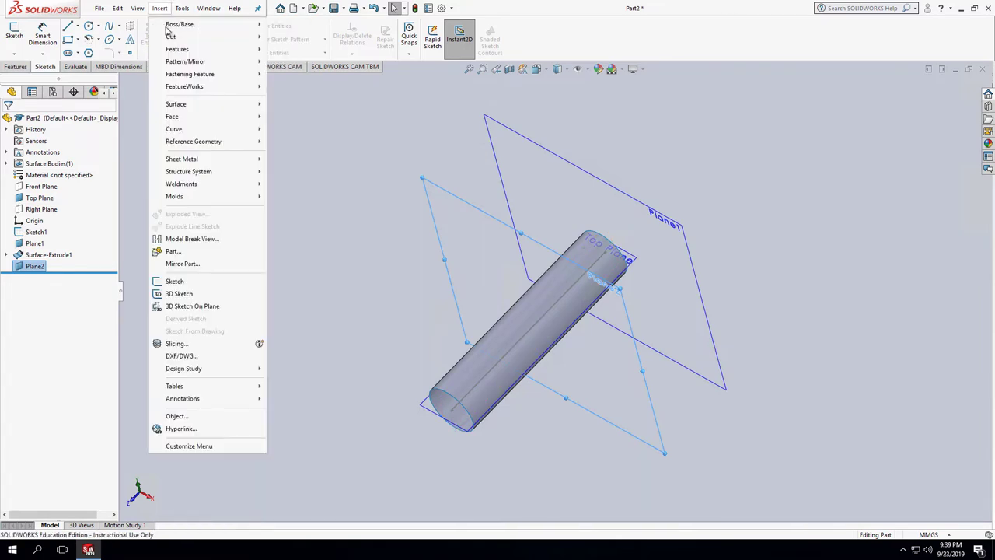
pyautogui.moveTo(186, 142)
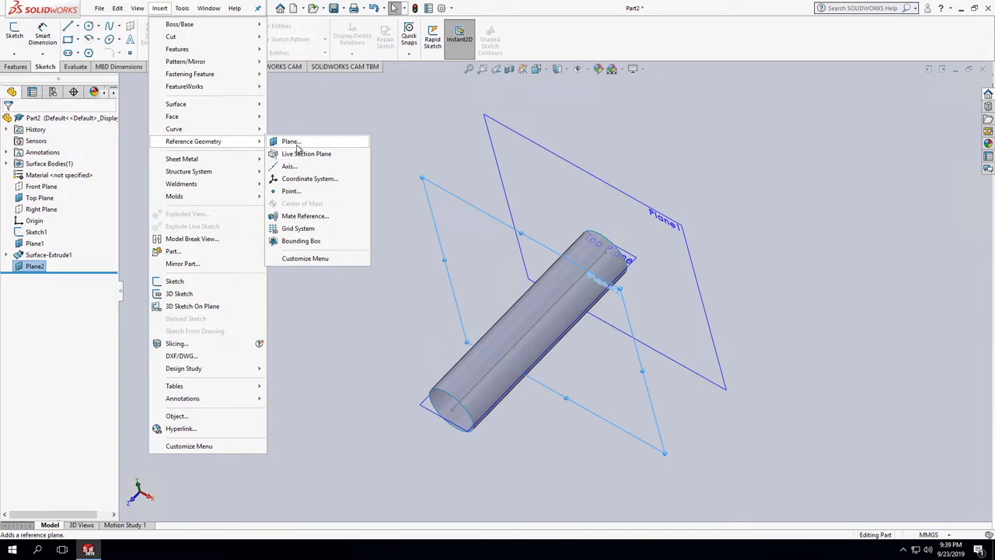
pyautogui.click(291, 141)
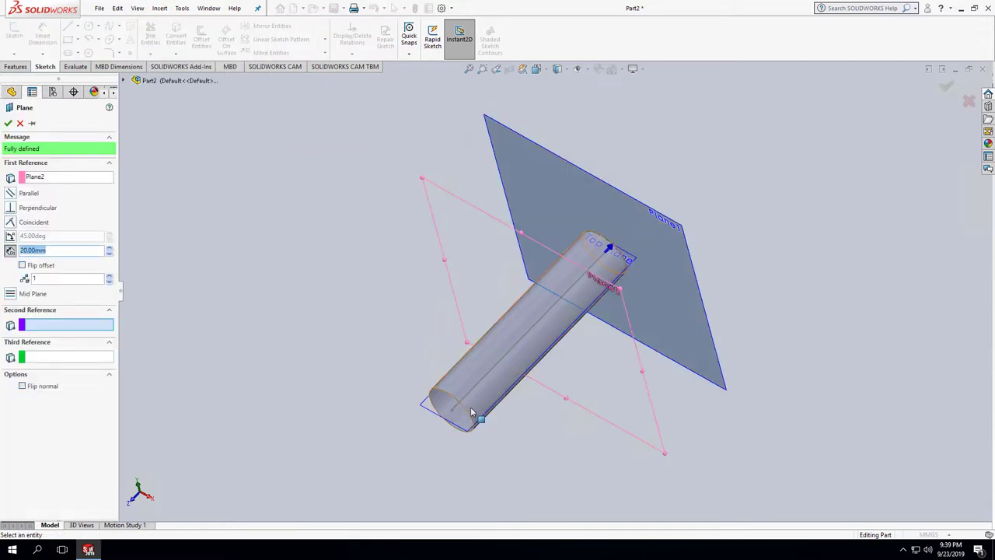
pyautogui.click(68, 177)
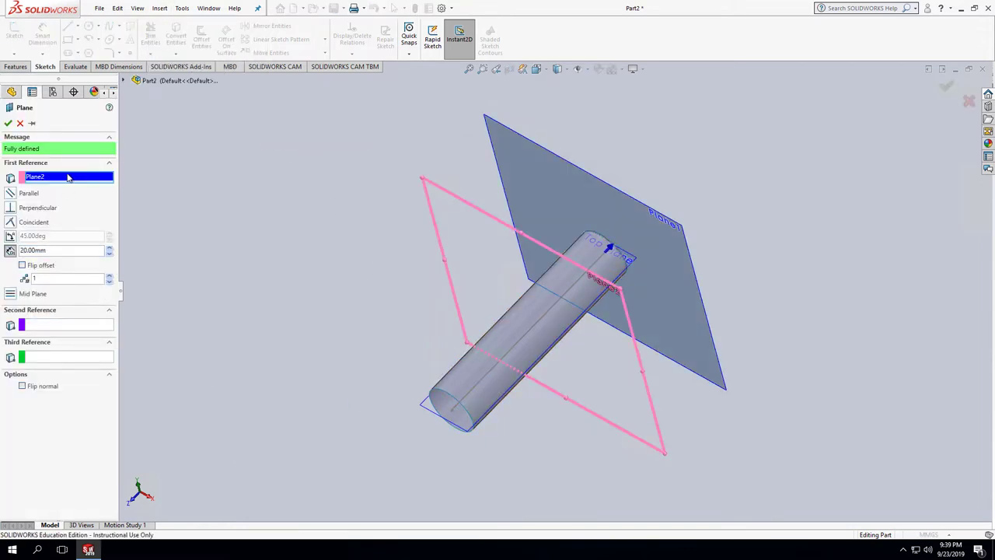
pyautogui.press('Delete')
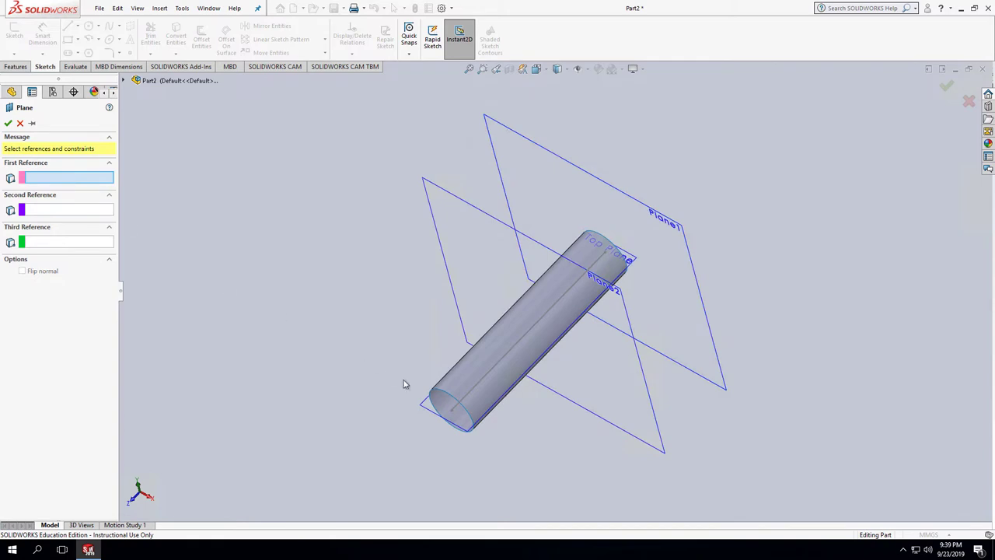
pyautogui.click(457, 408)
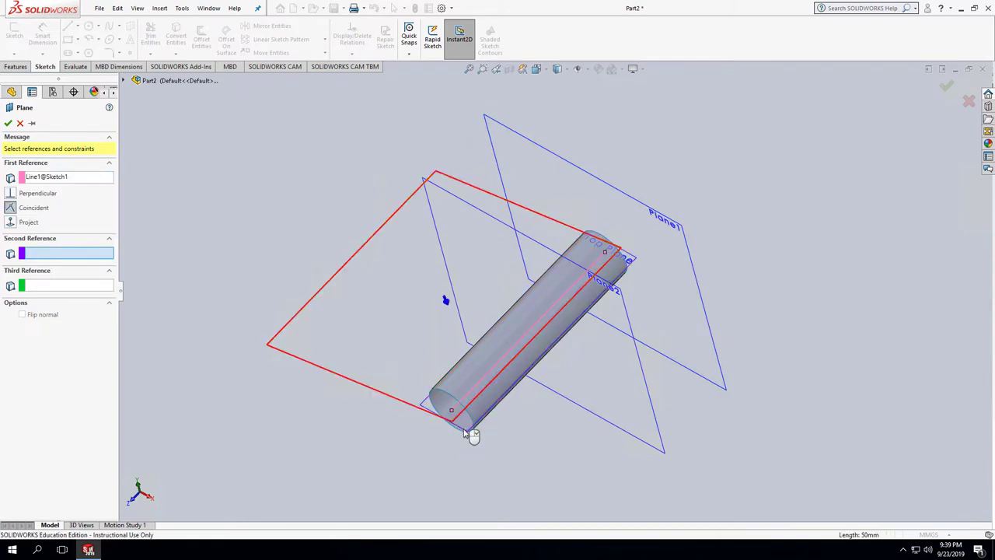
pyautogui.click(469, 434)
pyautogui.moveTo(450, 463)
pyautogui.mouseDown(button='middle')
pyautogui.moveTo(498, 449)
pyautogui.moveTo(458, 458)
pyautogui.mouseUp(button='middle')
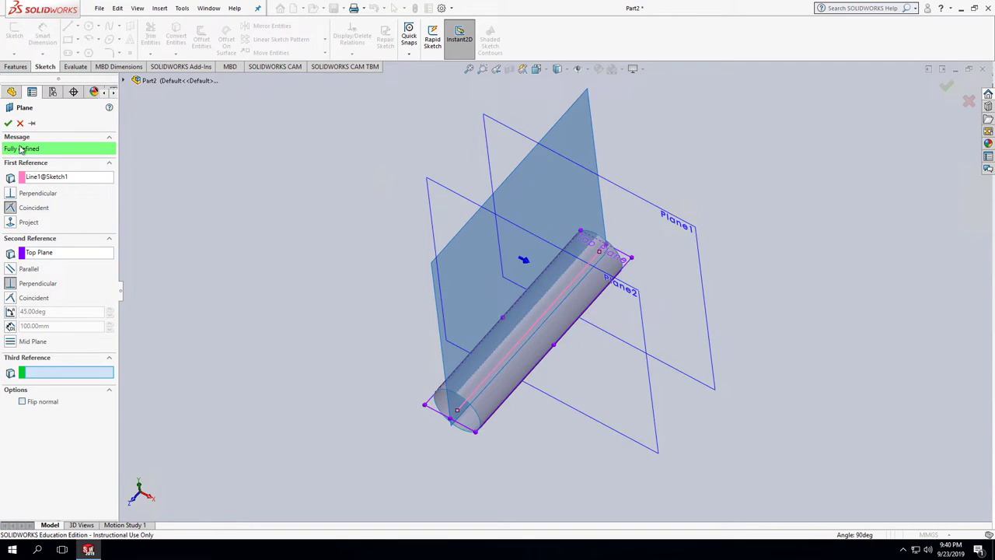
pyautogui.click(8, 124)
# Open the profile sketch of the extruded surface, check the circle's radius, and exit the sketch
pyautogui.moveTo(515, 469); pyautogui.dragTo(551, 428, button='middle')
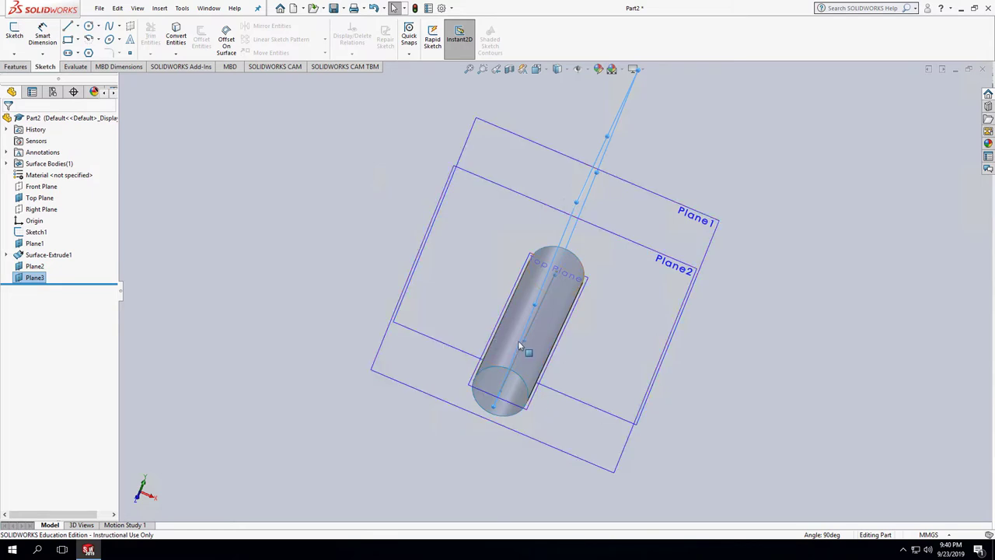
pyautogui.moveTo(453, 451); pyautogui.dragTo(417, 426, button='middle')
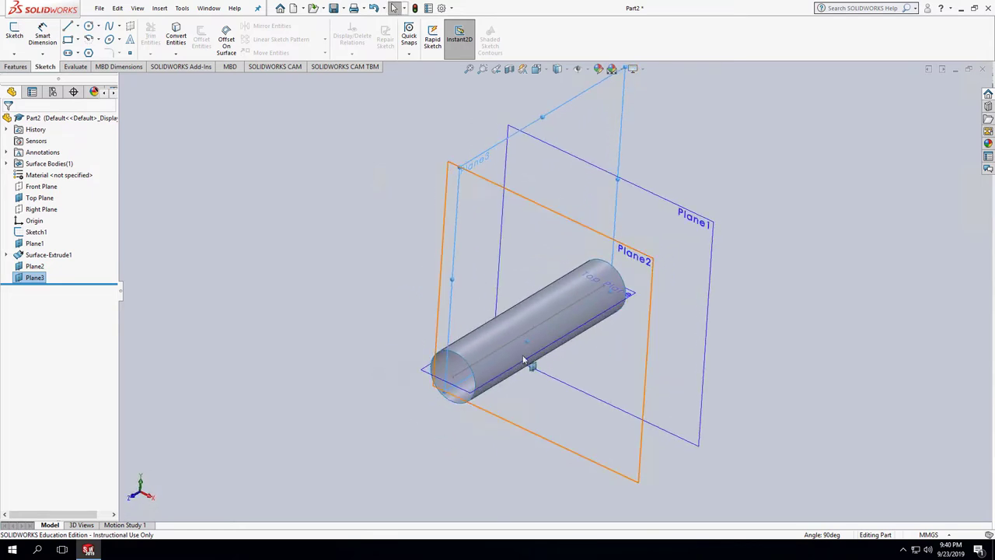
pyautogui.click(25, 236)
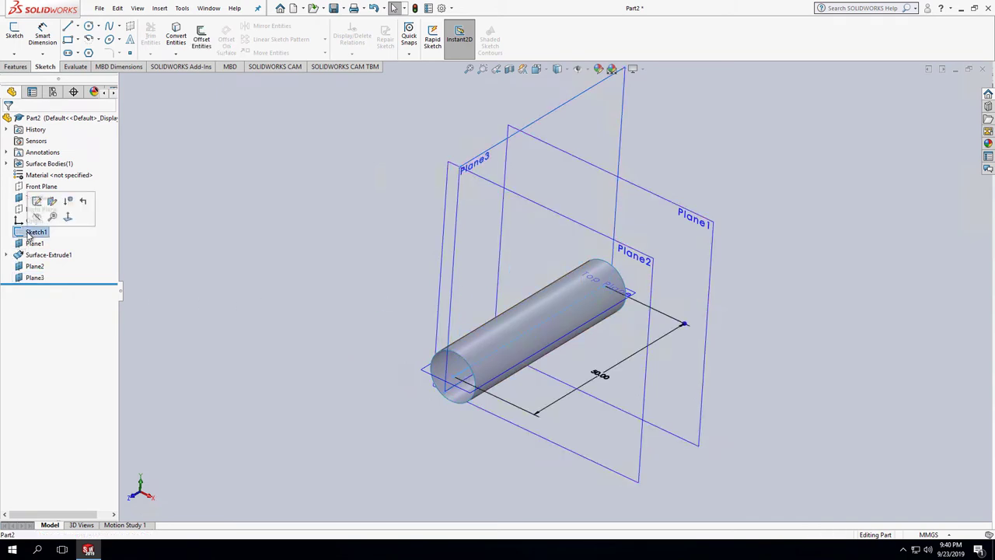
pyautogui.click(7, 255)
pyautogui.click(42, 267)
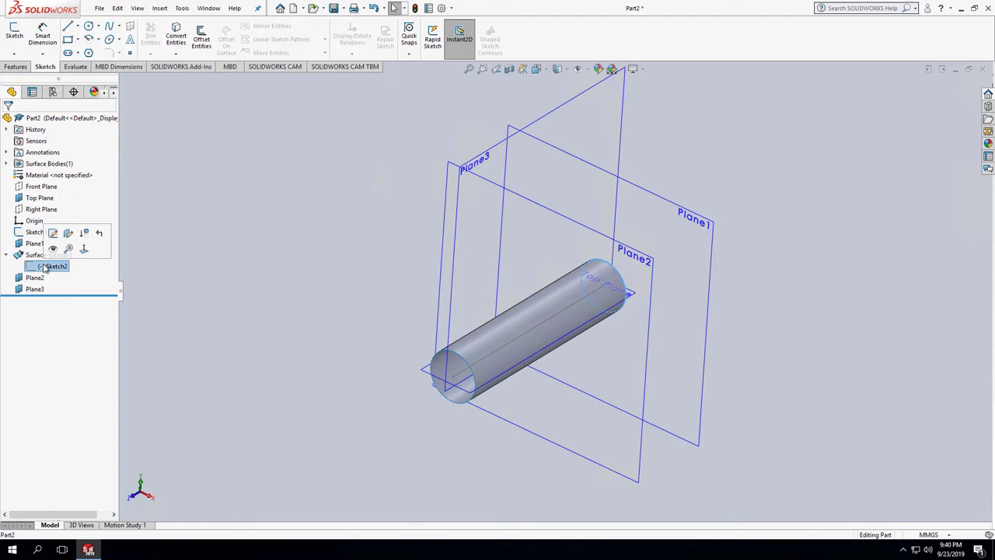
pyautogui.click(61, 231)
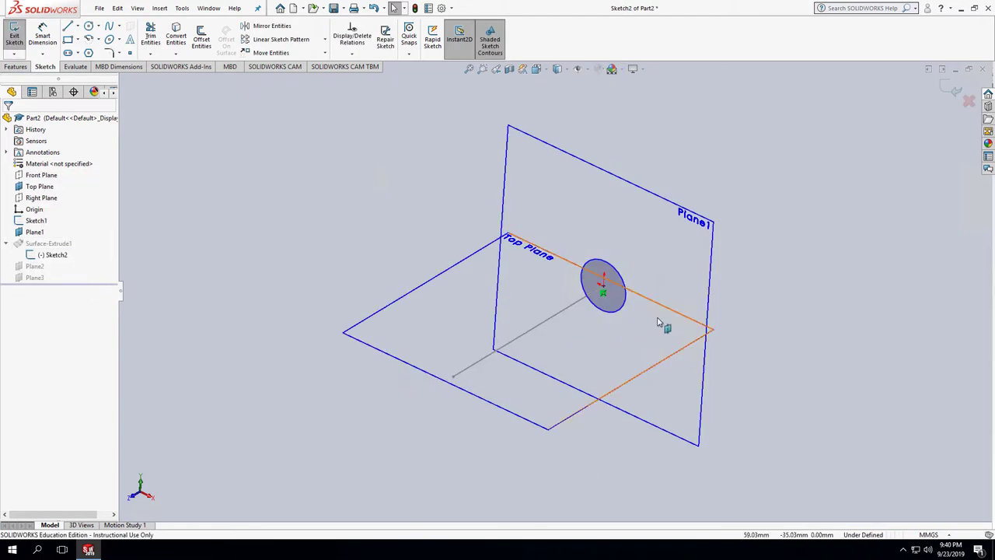
pyautogui.click(619, 279)
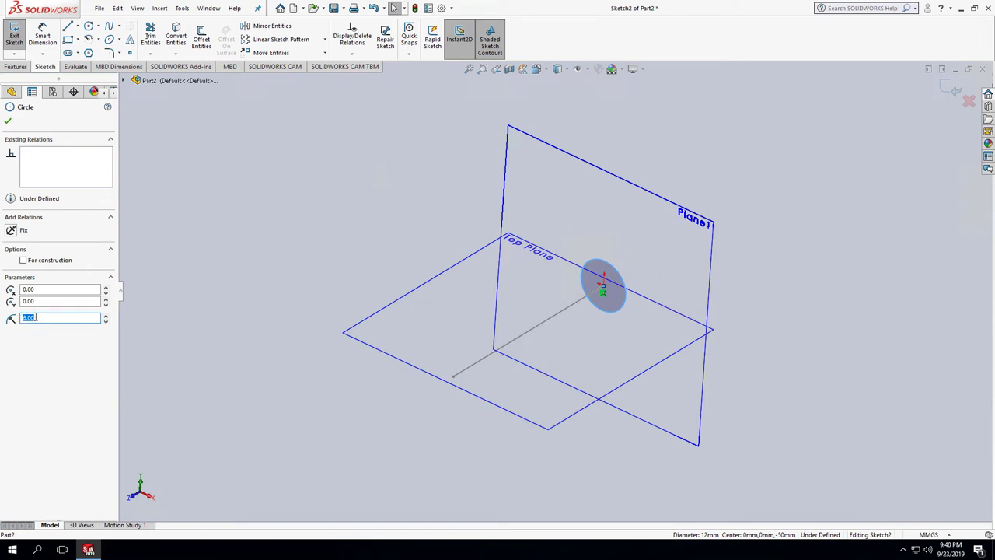
pyautogui.click(14, 35)
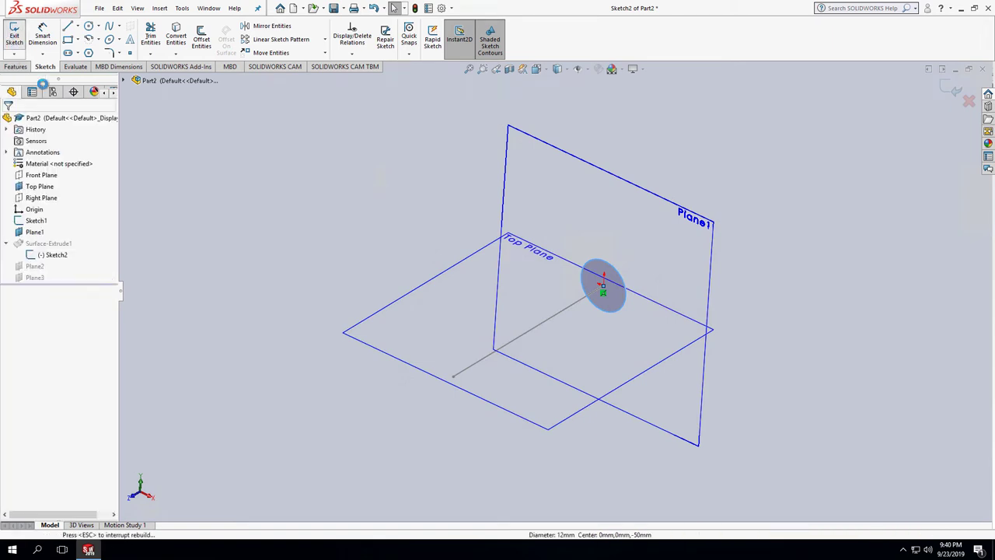
# Create a reference plane offset 6 mm from Plane3, at the side of the tube
pyautogui.moveTo(394, 433); pyautogui.dragTo(489, 415, button='middle')
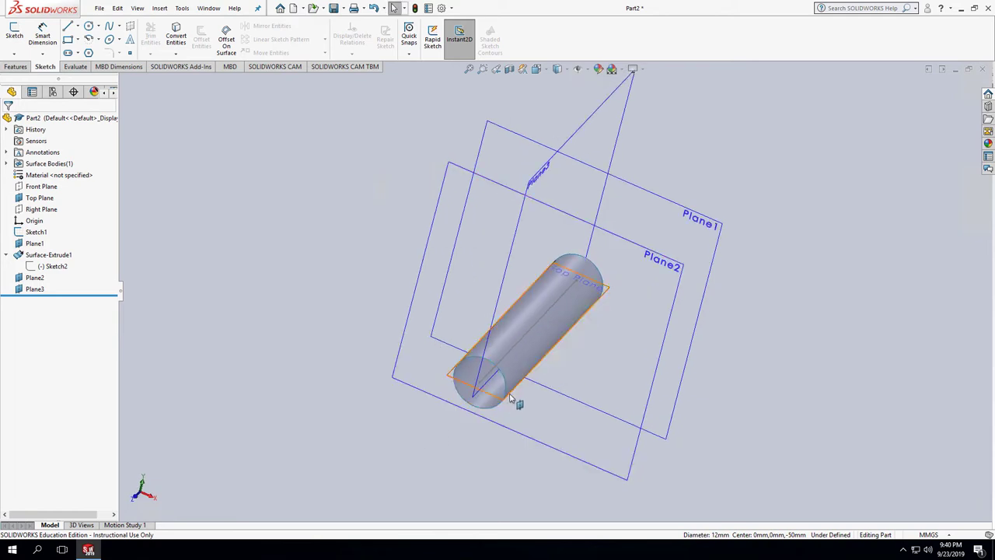
pyautogui.click(599, 122)
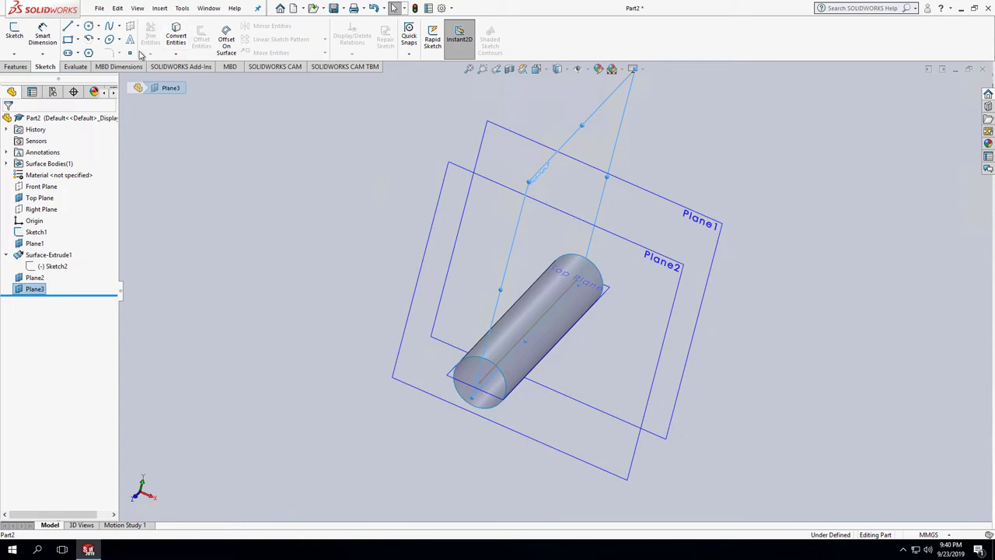
pyautogui.click(159, 8)
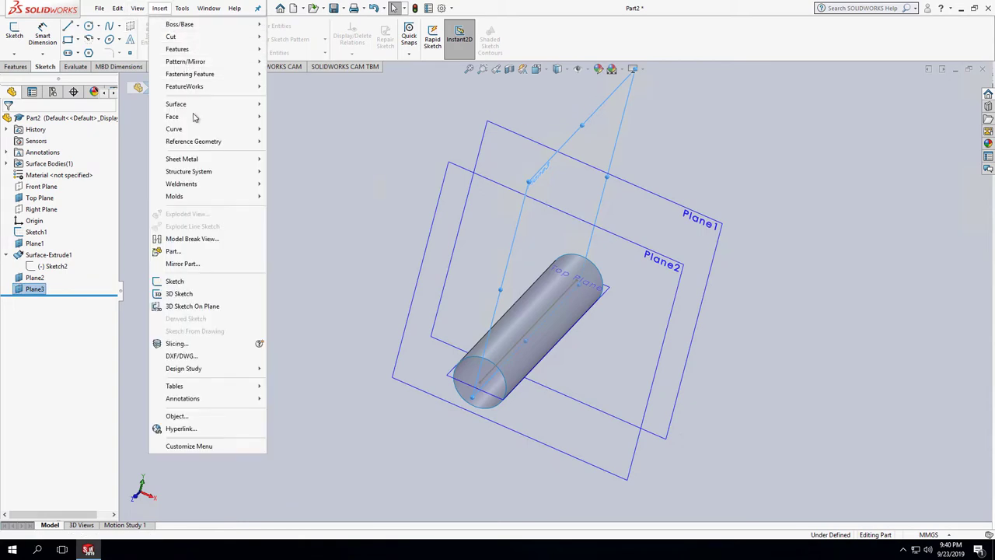
pyautogui.moveTo(196, 140)
pyautogui.click(294, 142)
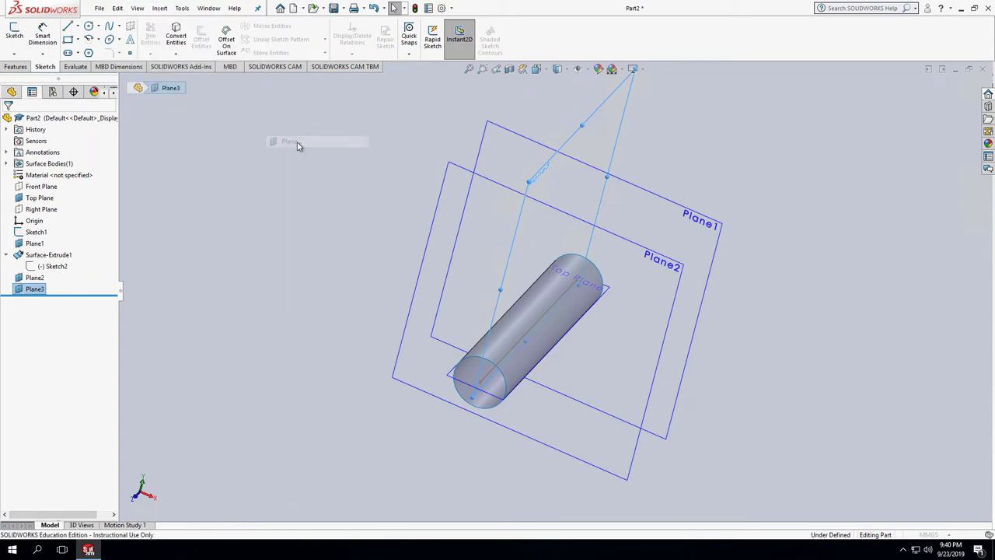
pyautogui.write('6.00mm')
pyautogui.press('Return')
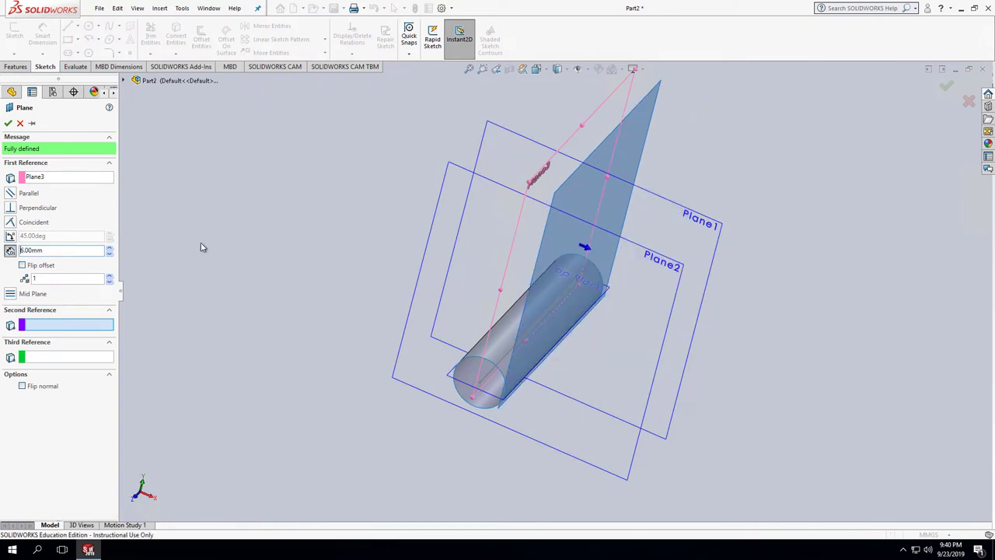
pyautogui.click(8, 123)
# Hide Plane1 and Plane3 in the graphics area
pyautogui.moveTo(704, 360); pyautogui.dragTo(662, 361, button='middle')
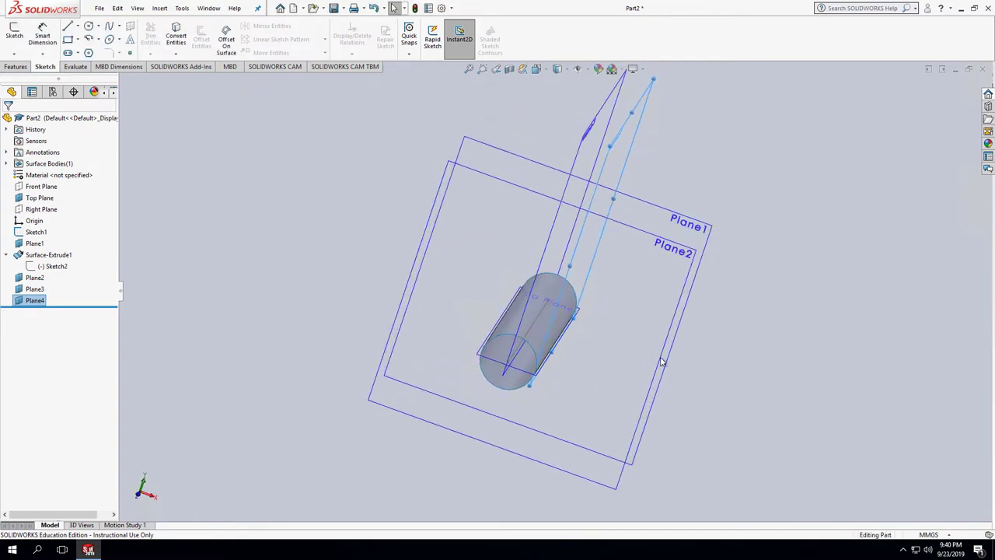
pyautogui.moveTo(731, 178); pyautogui.dragTo(704, 209, button='middle')
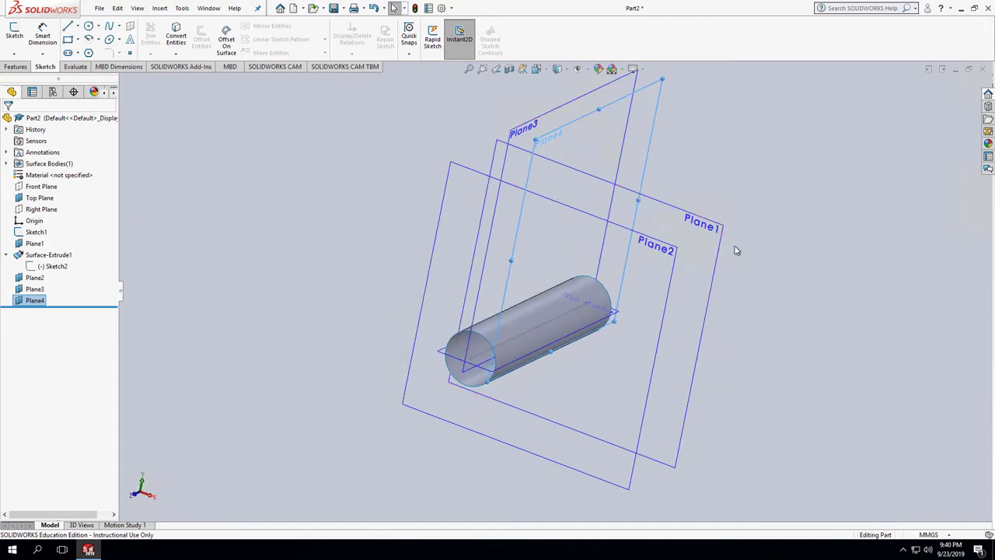
pyautogui.click(34, 243)
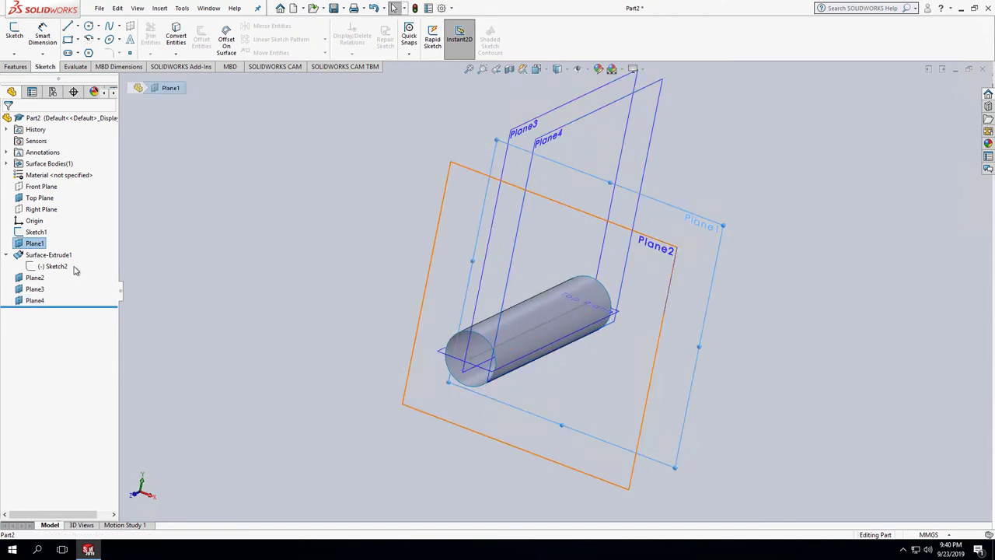
pyautogui.rightClick(35, 243)
pyautogui.click(59, 231)
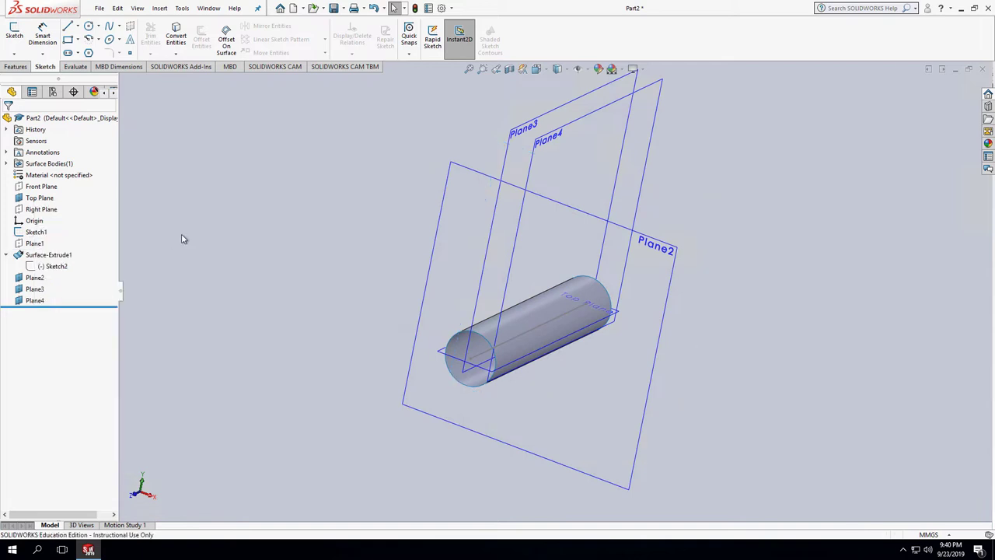
pyautogui.click(34, 288)
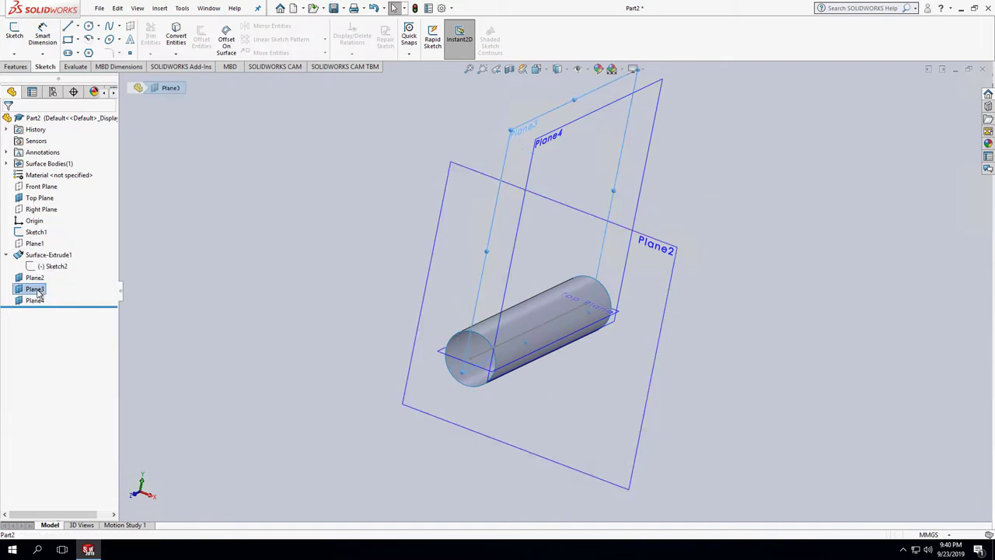
pyautogui.rightClick(35, 289)
pyautogui.click(62, 273)
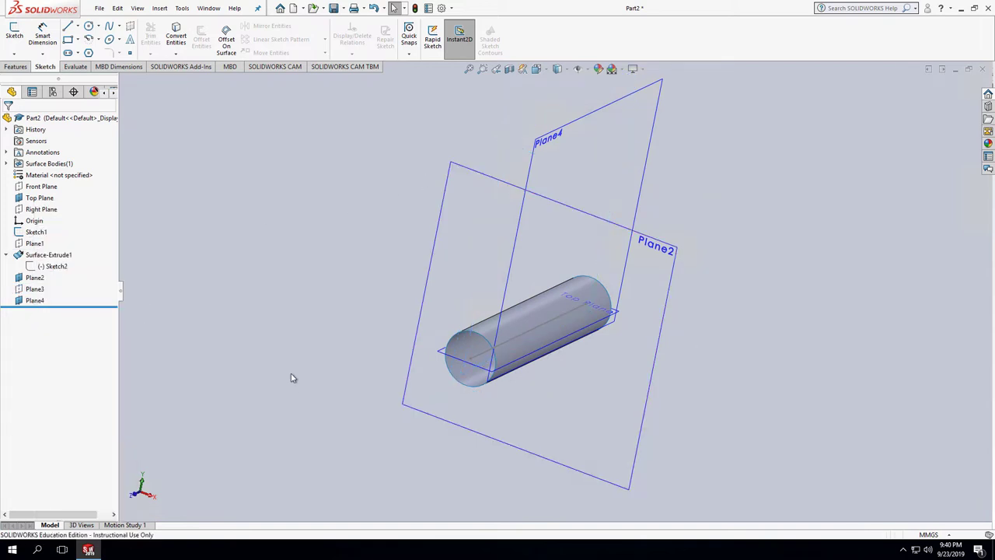
# Create a reference axis at the intersection of the Top Plane and Plane2, using the Two Planes option
pyautogui.moveTo(287, 381); pyautogui.dragTo(262, 460, button='middle')
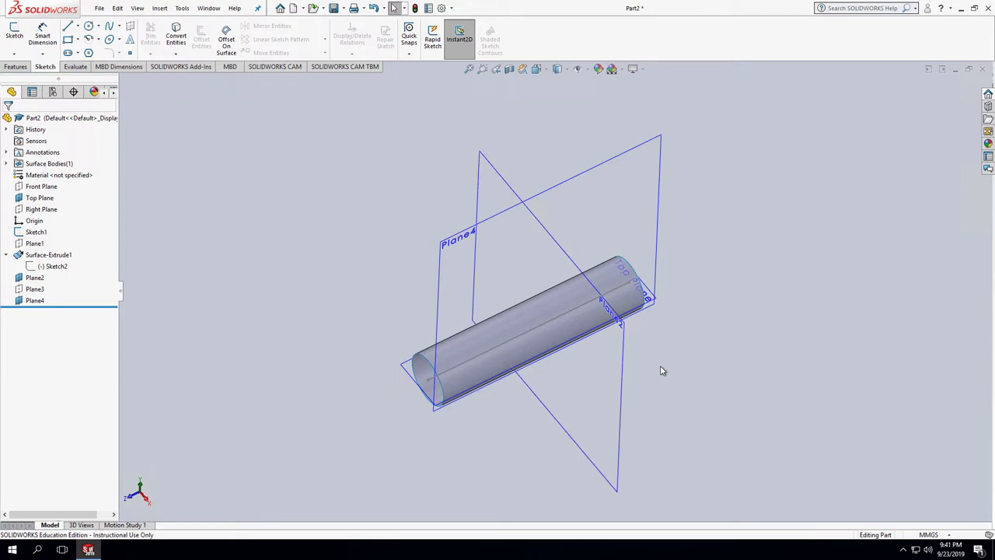
pyautogui.click(161, 9)
pyautogui.moveTo(190, 142)
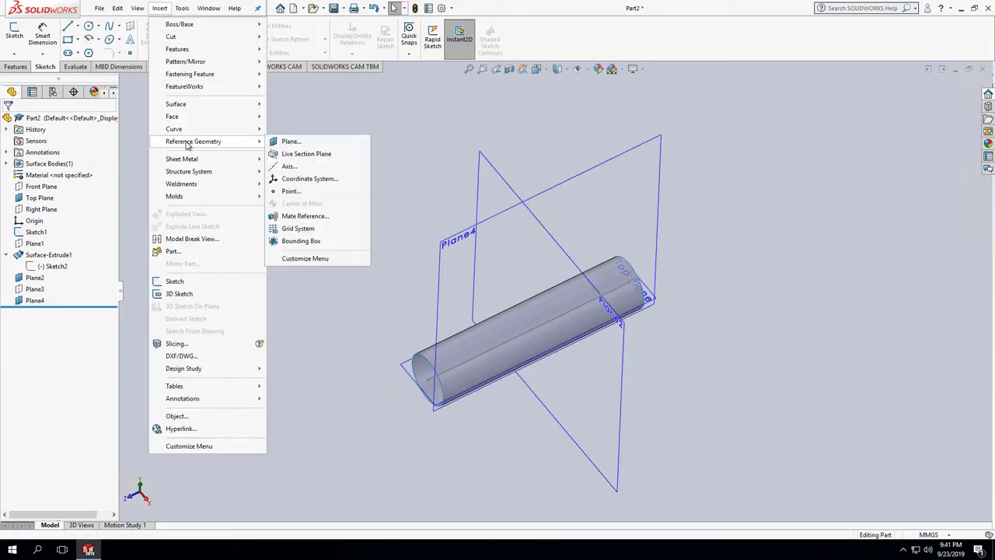
pyautogui.click(289, 166)
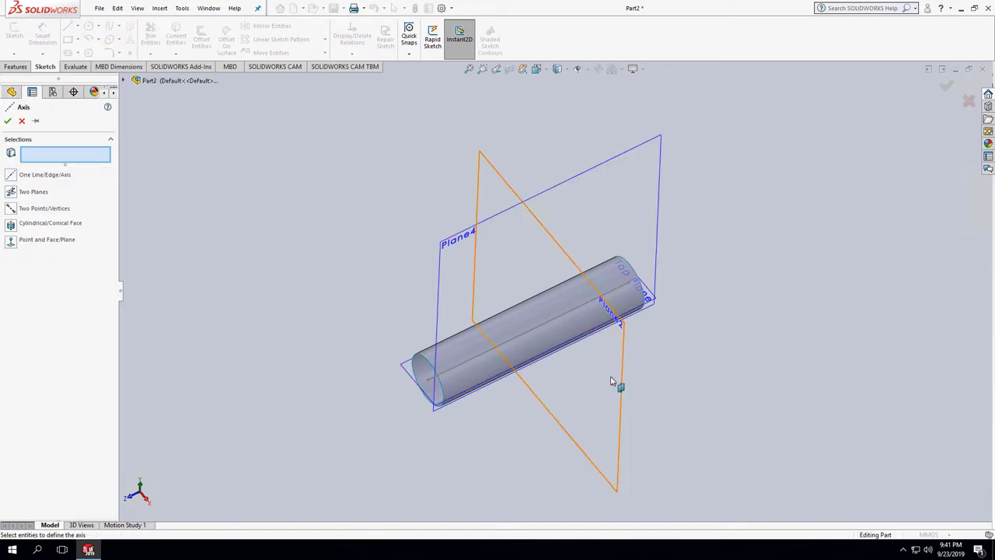
pyautogui.click(406, 374)
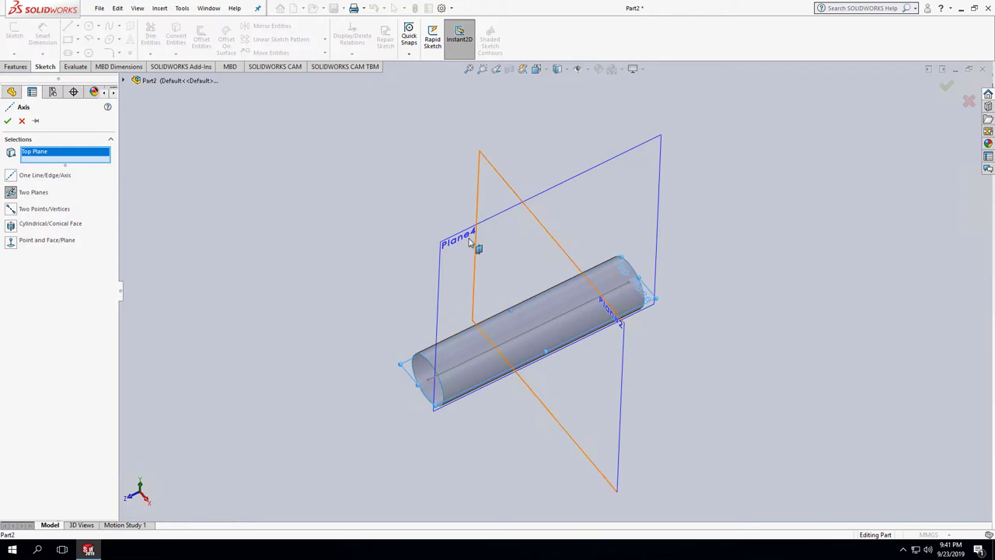
pyautogui.click(620, 375)
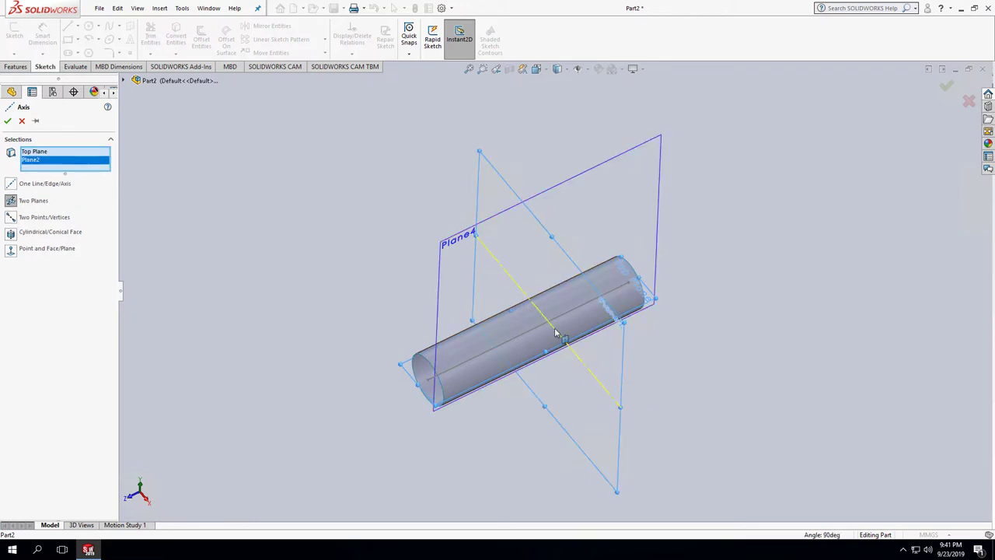
pyautogui.moveTo(462, 440); pyautogui.dragTo(472, 417, button='middle')
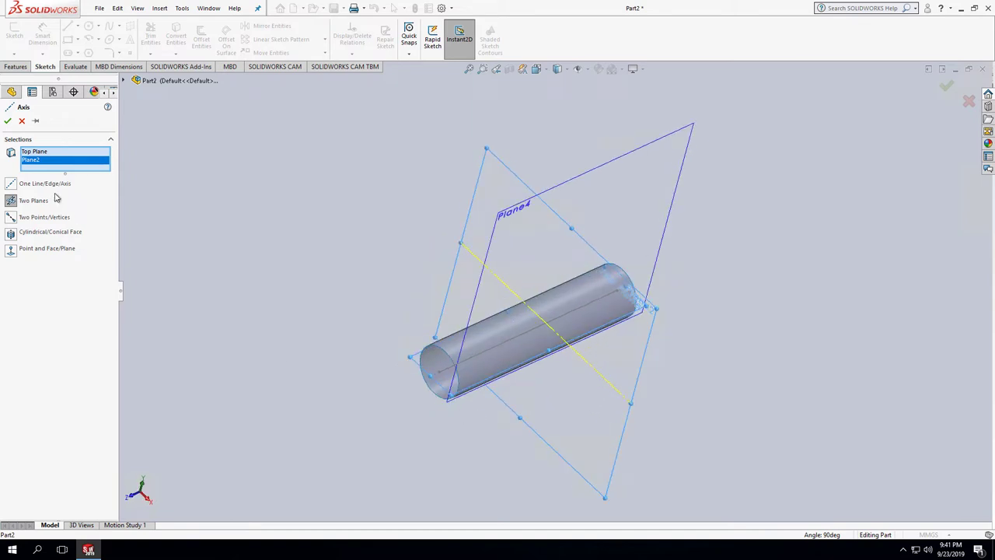
pyautogui.click(7, 122)
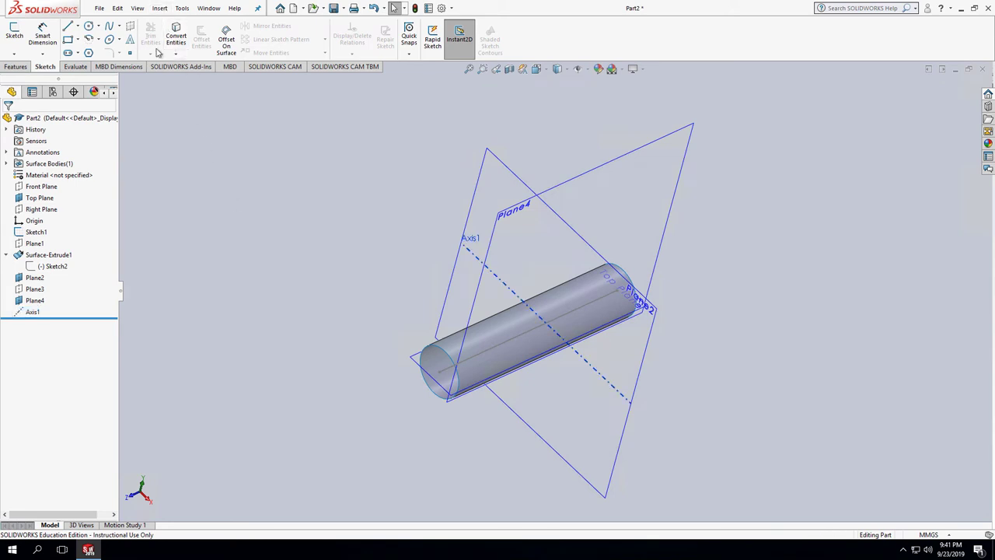
# Create a second reference axis where Plane2 and Plane4 intersect
pyautogui.click(159, 9)
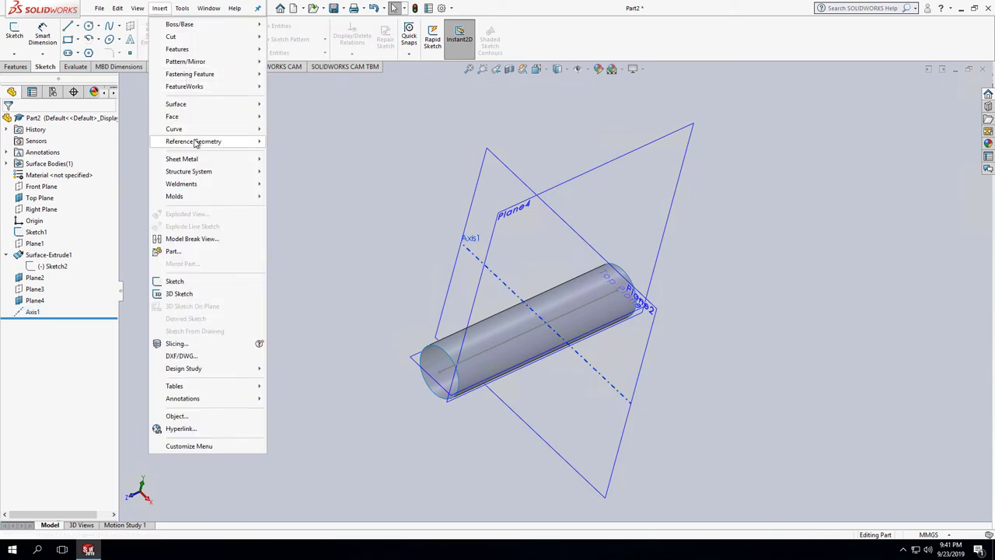
pyautogui.moveTo(204, 140)
pyautogui.click(289, 166)
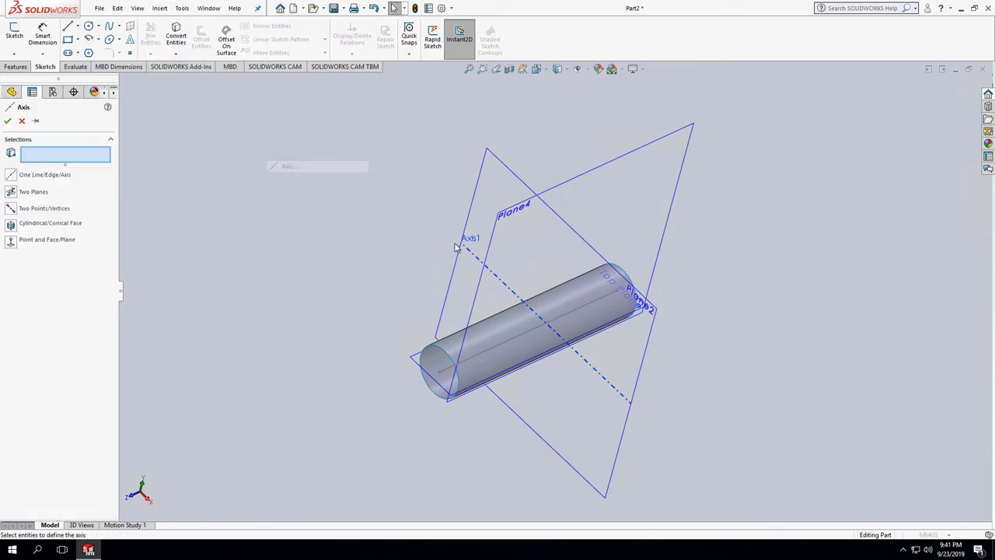
pyautogui.click(588, 246)
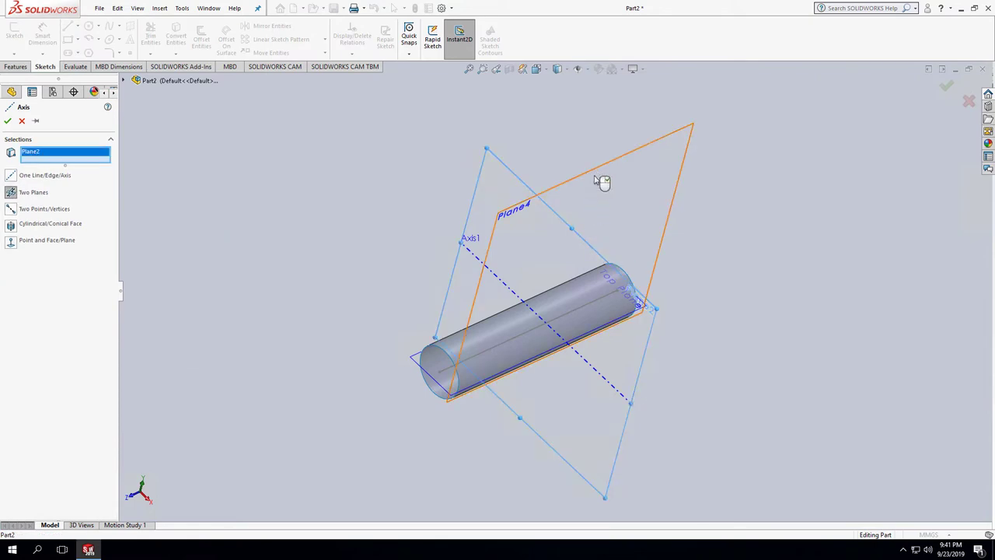
pyautogui.click(604, 184)
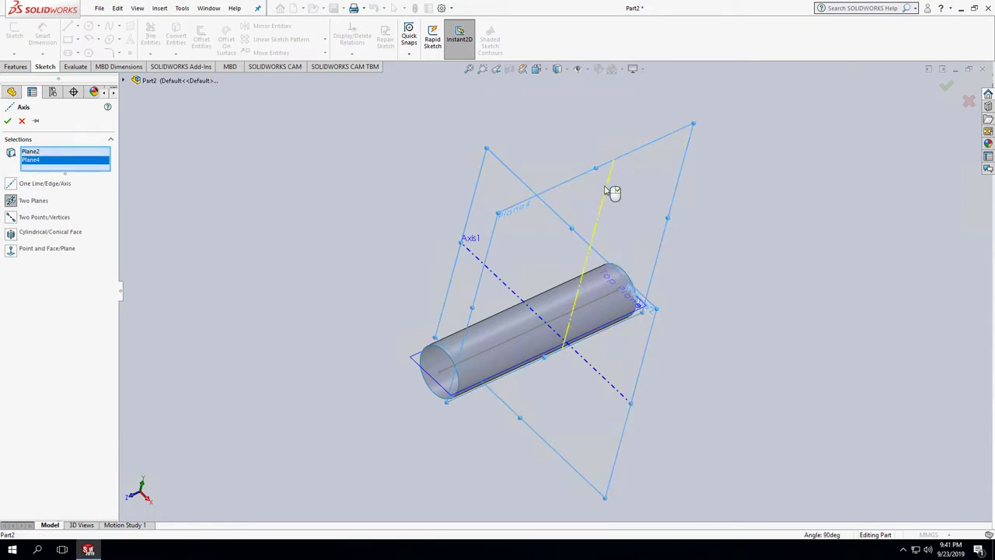
pyautogui.click(7, 123)
# Create a reference point at the intersection of Axis1 and Axis2 on the side of the tube
pyautogui.moveTo(733, 291); pyautogui.dragTo(604, 355, button='middle')
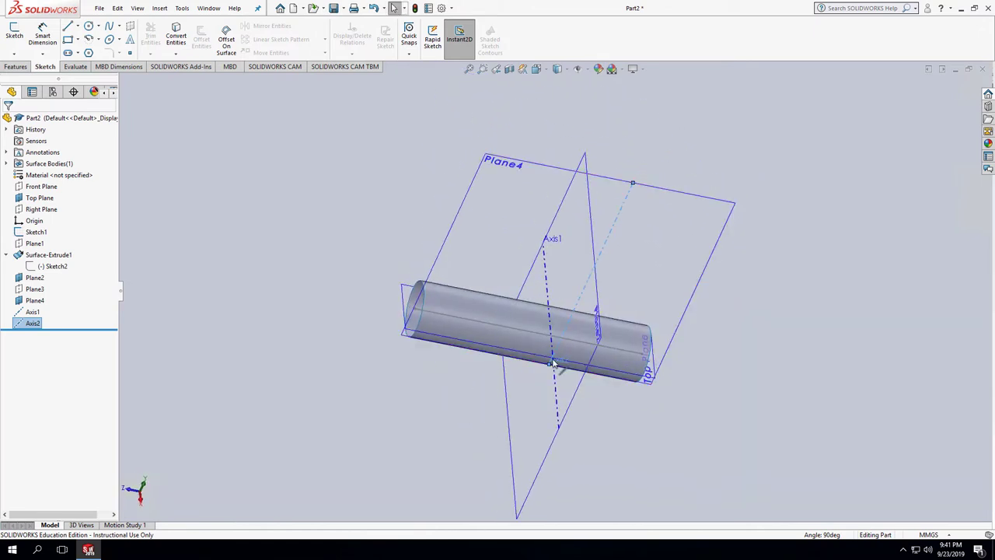
pyautogui.scroll(-3, 556, 372)
pyautogui.scroll(-4, 558, 368)
pyautogui.moveTo(743, 431)
pyautogui.mouseDown(button='middle')
pyautogui.moveTo(775, 399)
pyautogui.moveTo(753, 430)
pyautogui.moveTo(729, 428)
pyautogui.mouseUp(button='middle')
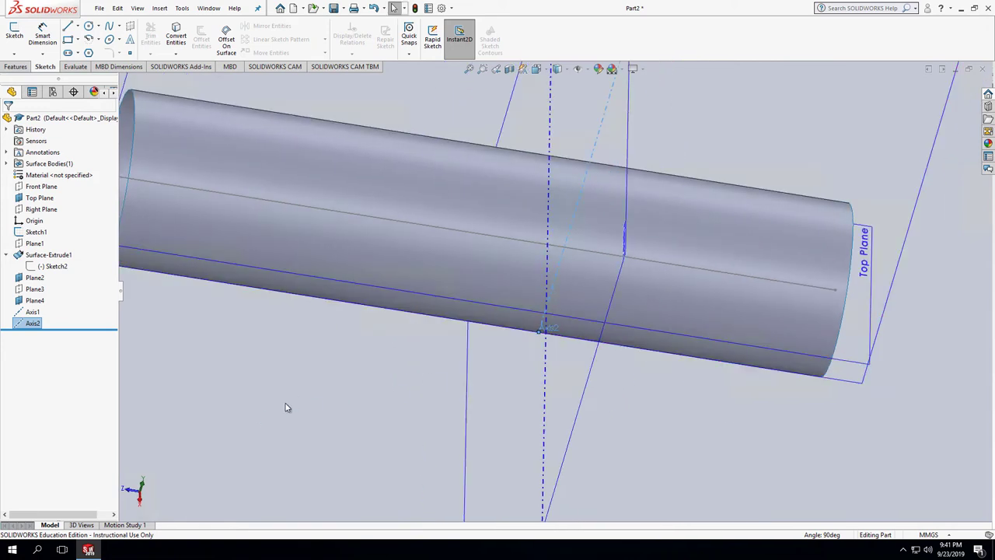
pyautogui.click(322, 283)
pyautogui.click(159, 8)
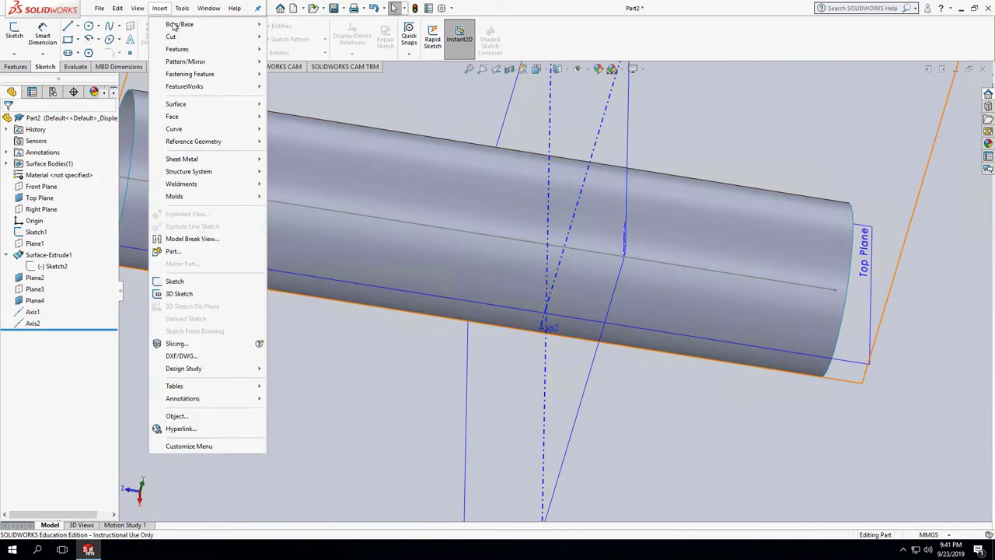
pyautogui.moveTo(186, 143)
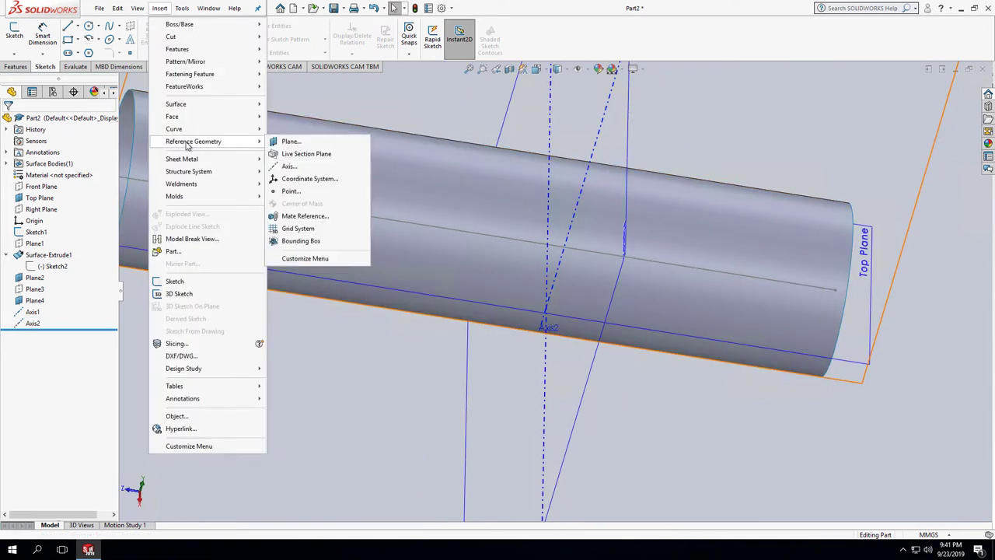
pyautogui.click(291, 191)
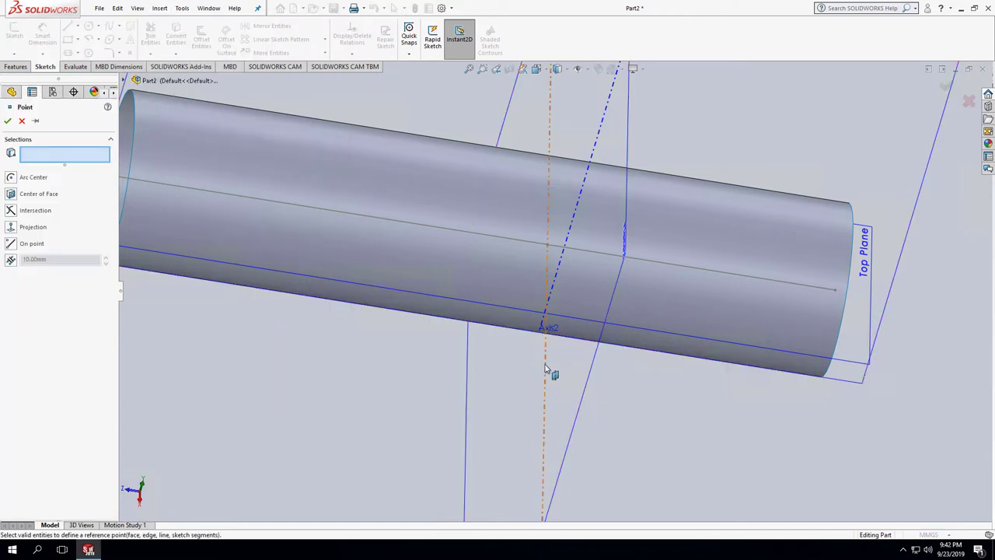
pyautogui.click(558, 321)
pyautogui.click(549, 294)
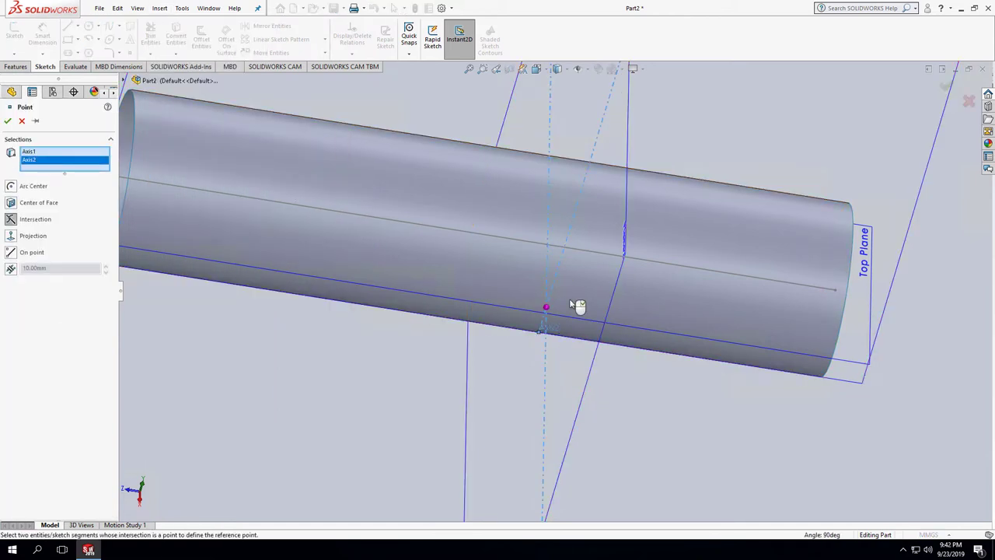
pyautogui.click(7, 120)
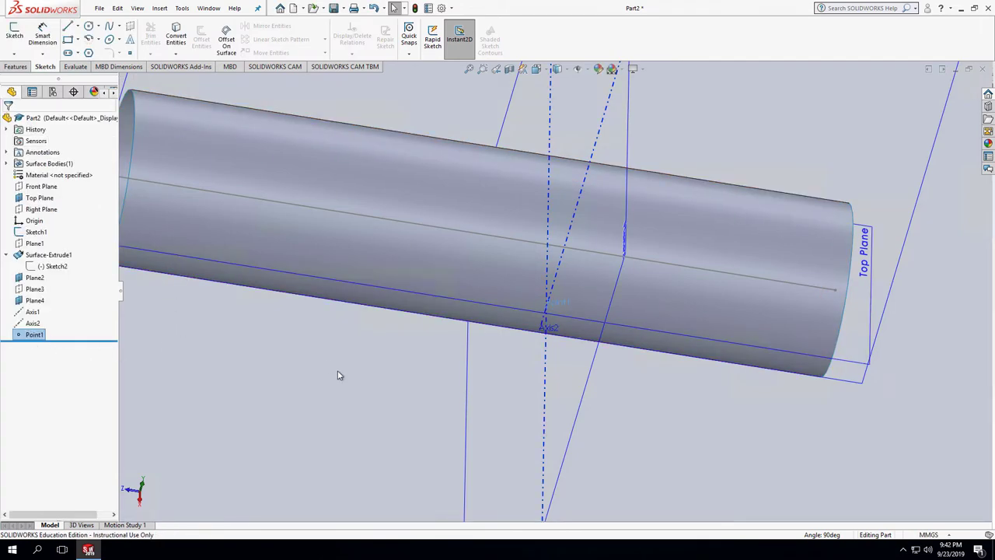
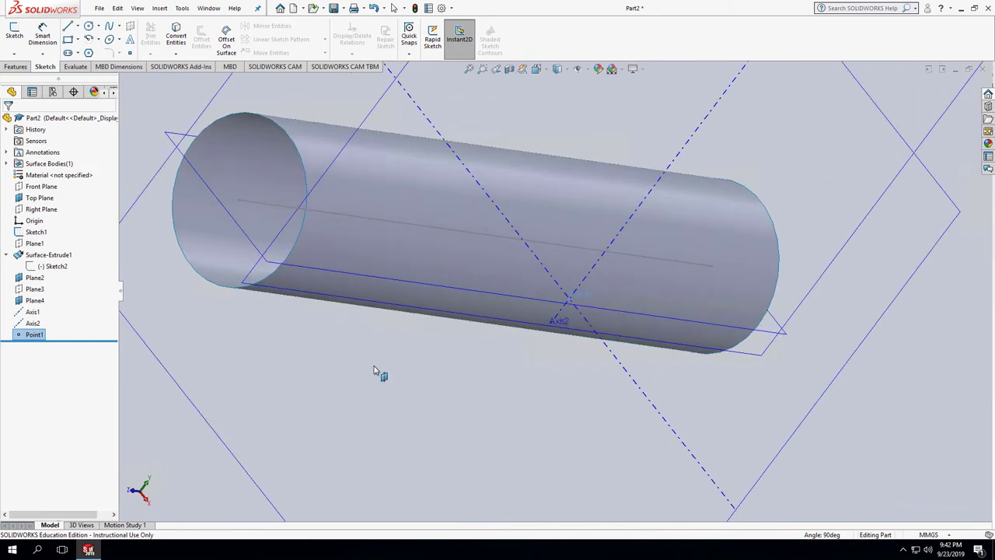
# Hide Plane2, the Top Plane and Axis1 in the graphics area
pyautogui.rightClick(35, 300)
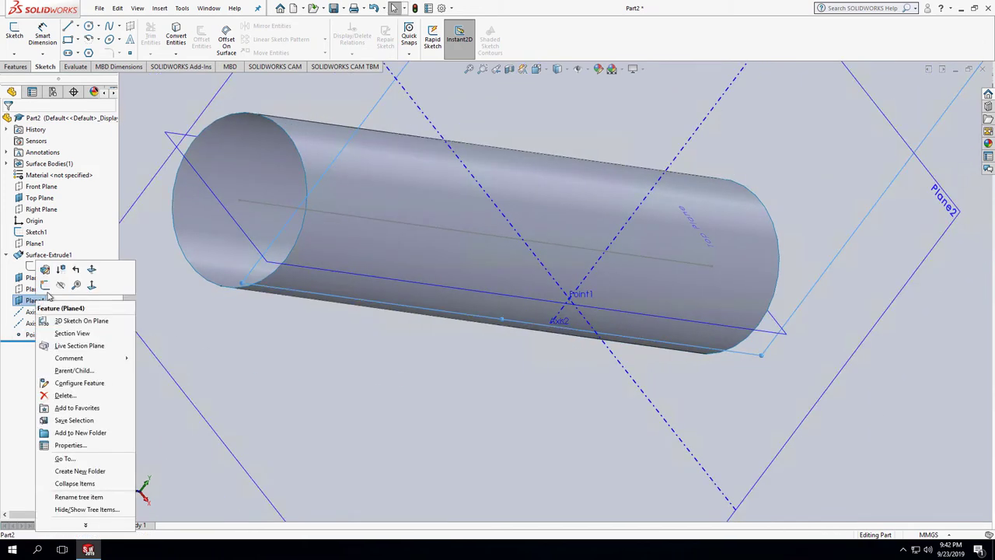
pyautogui.click(422, 378)
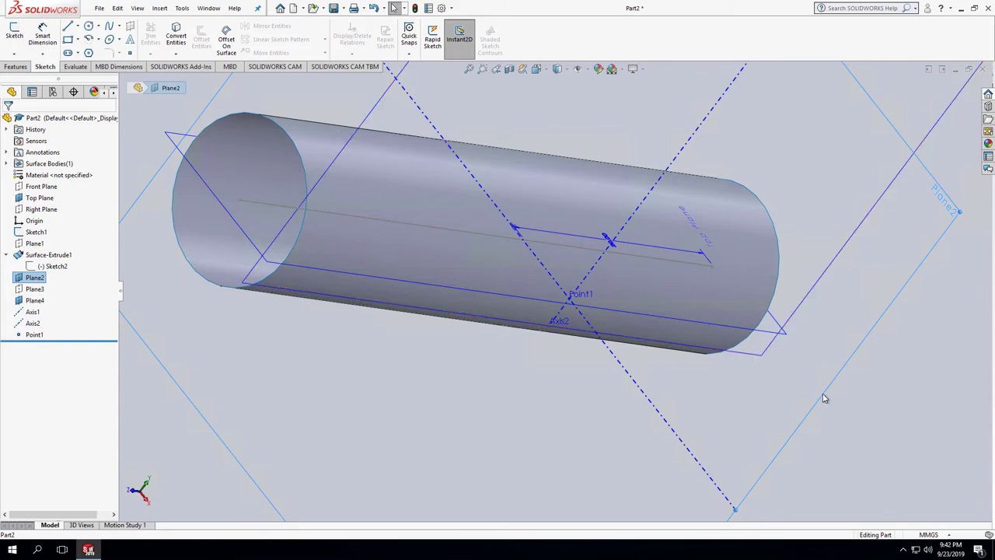
pyautogui.scroll(-3, 726, 387)
pyautogui.scroll(8, 710, 363)
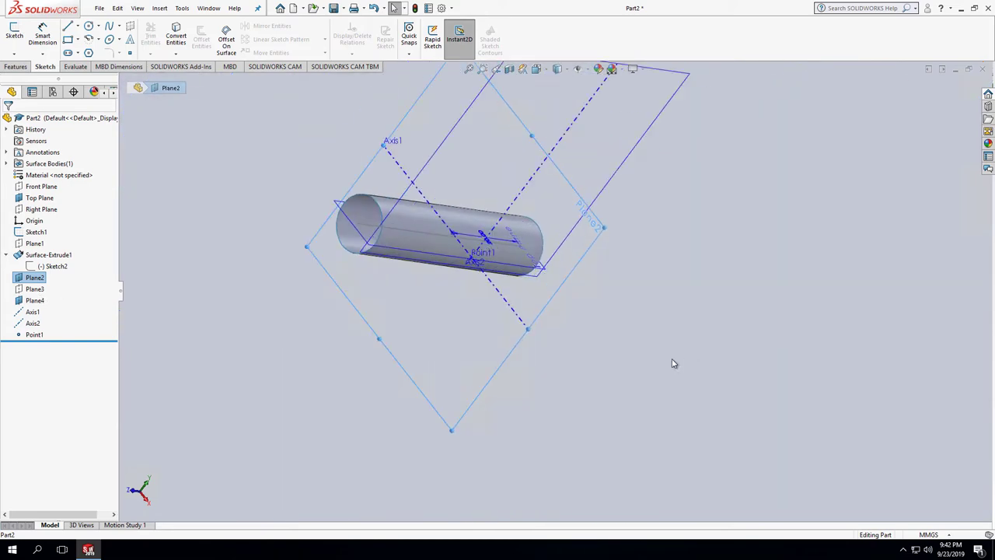
pyautogui.rightClick(34, 277)
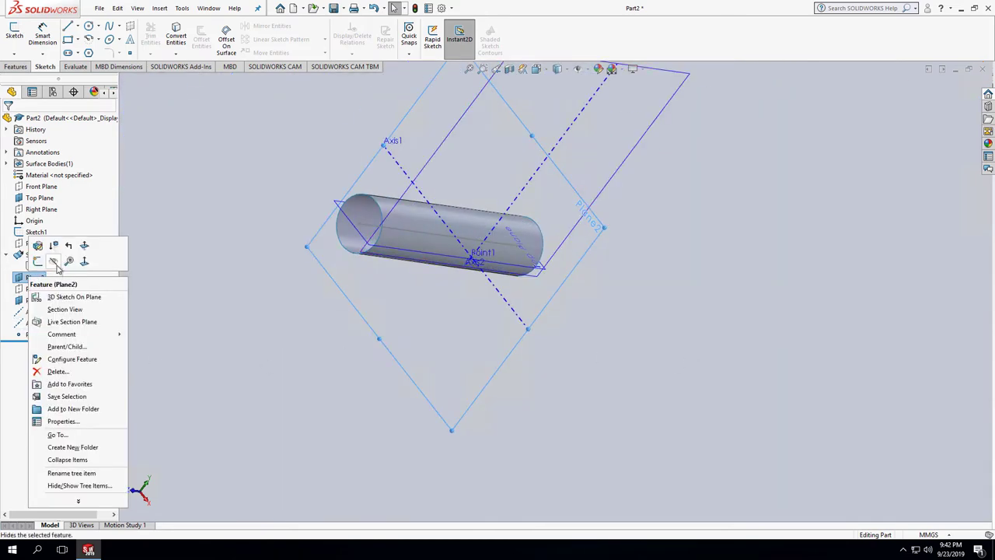
pyautogui.click(53, 262)
pyautogui.rightClick(37, 197)
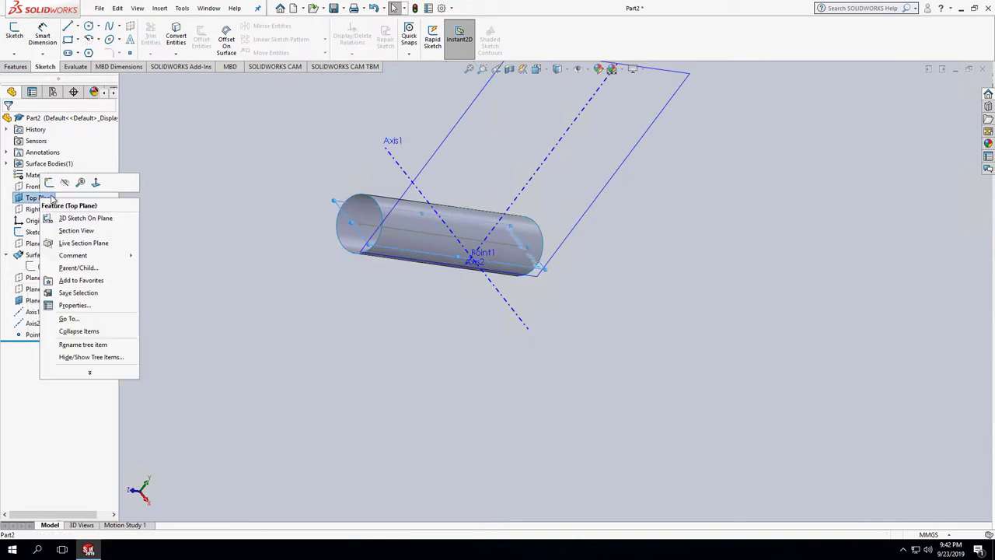
pyautogui.click(63, 183)
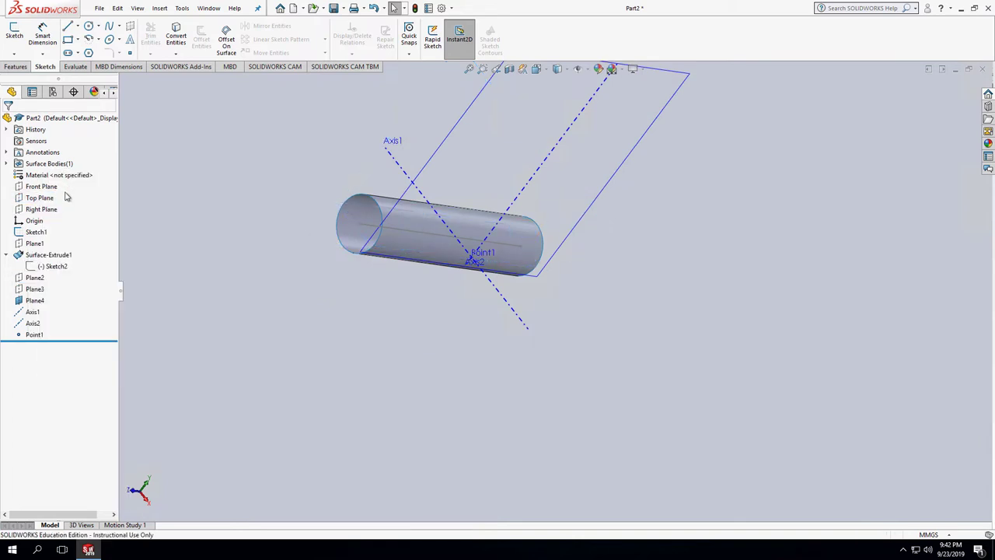
pyautogui.rightClick(33, 312)
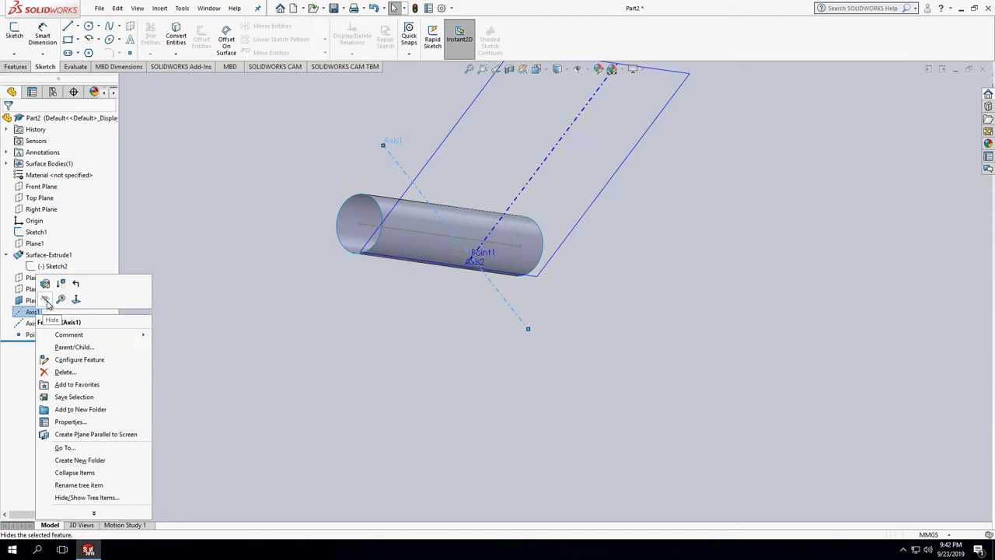
pyautogui.click(46, 300)
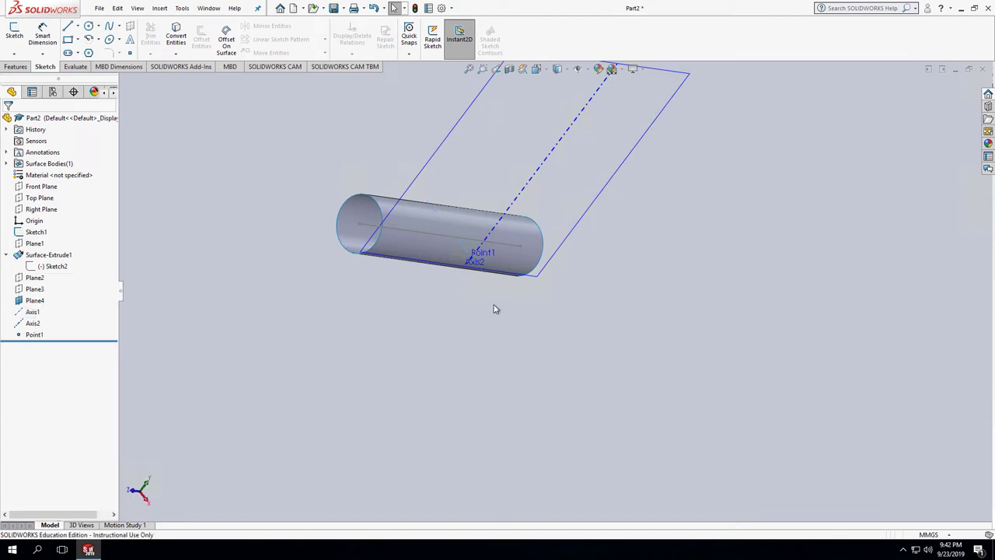
# Start a sketch on Plane4 and draw a circle about 2.09 mm in radius centred on Point1
pyautogui.moveTo(515, 308); pyautogui.dragTo(492, 345, button='middle')
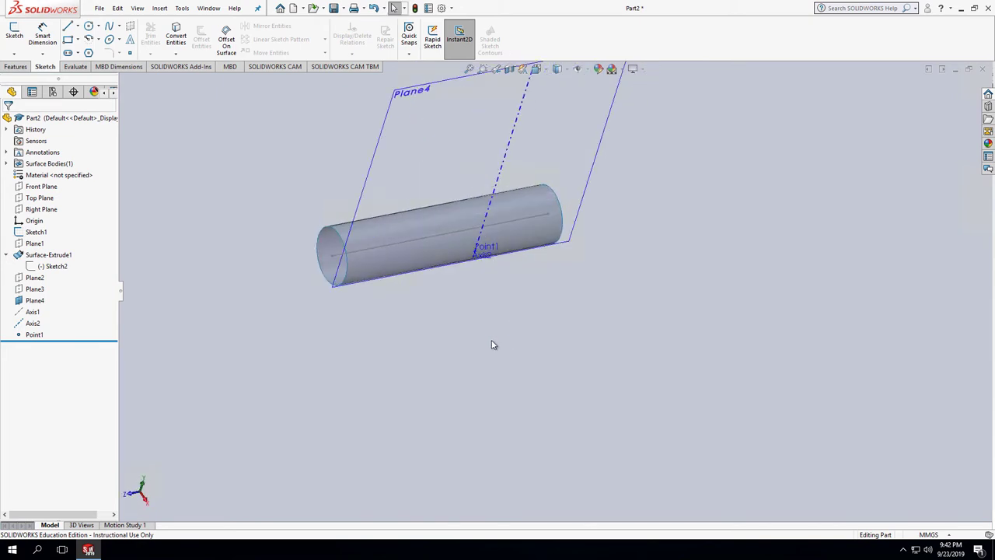
pyautogui.click(578, 208)
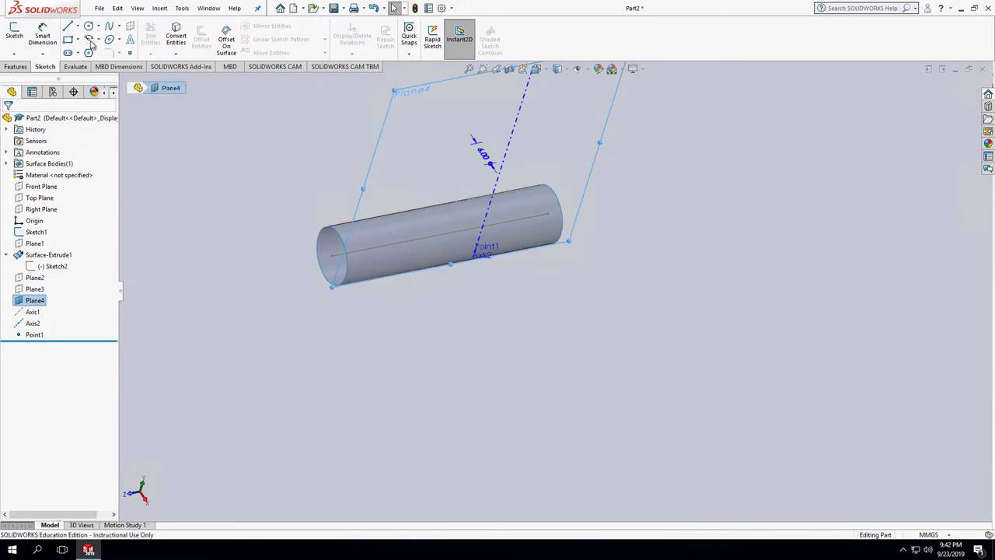
pyautogui.click(15, 32)
pyautogui.click(88, 25)
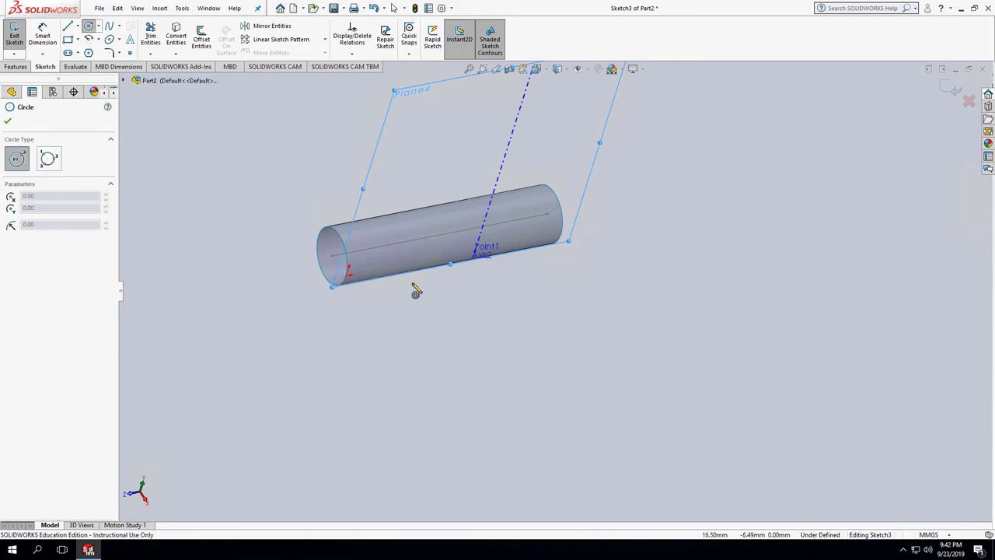
pyautogui.scroll(-2, 478, 255)
pyautogui.scroll(-3, 478, 255)
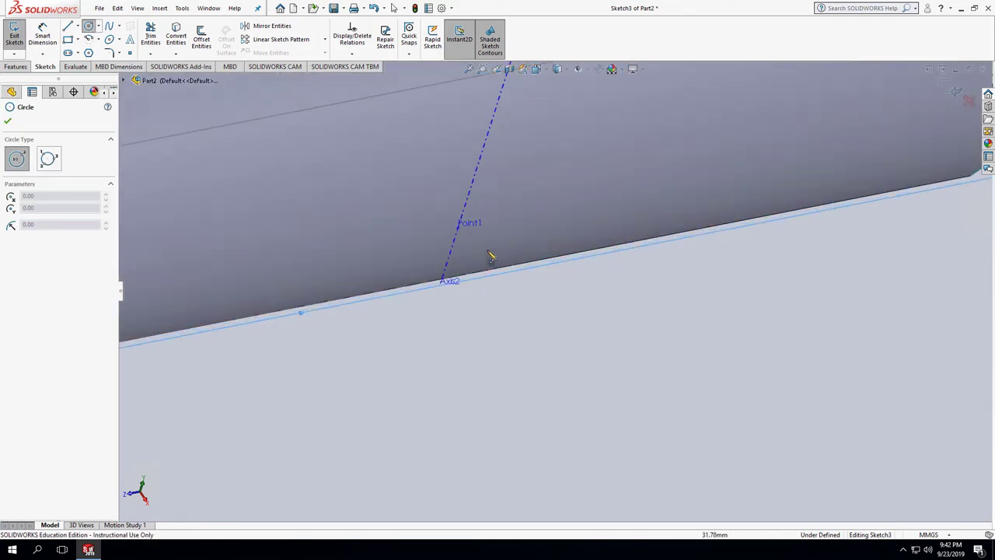
pyautogui.click(459, 226)
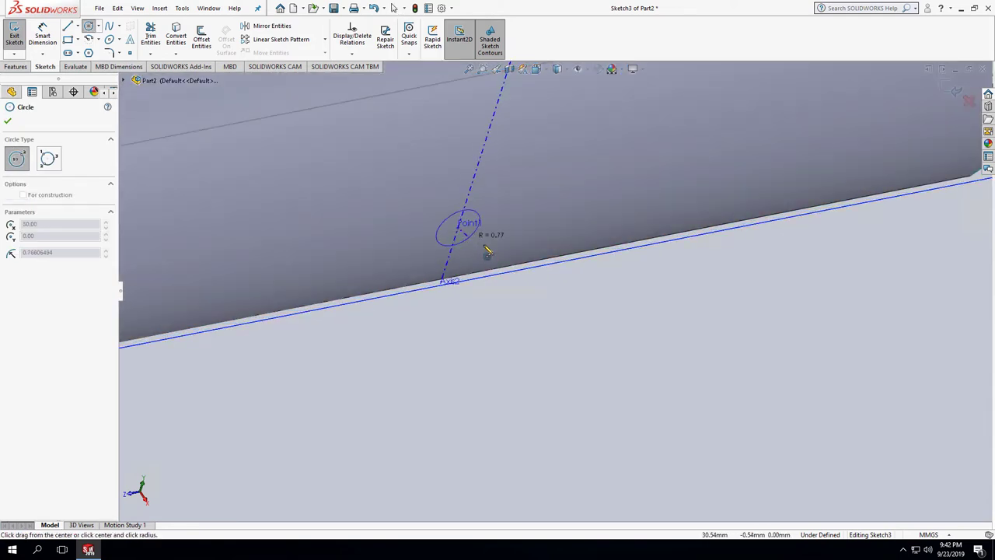
pyautogui.click(502, 250)
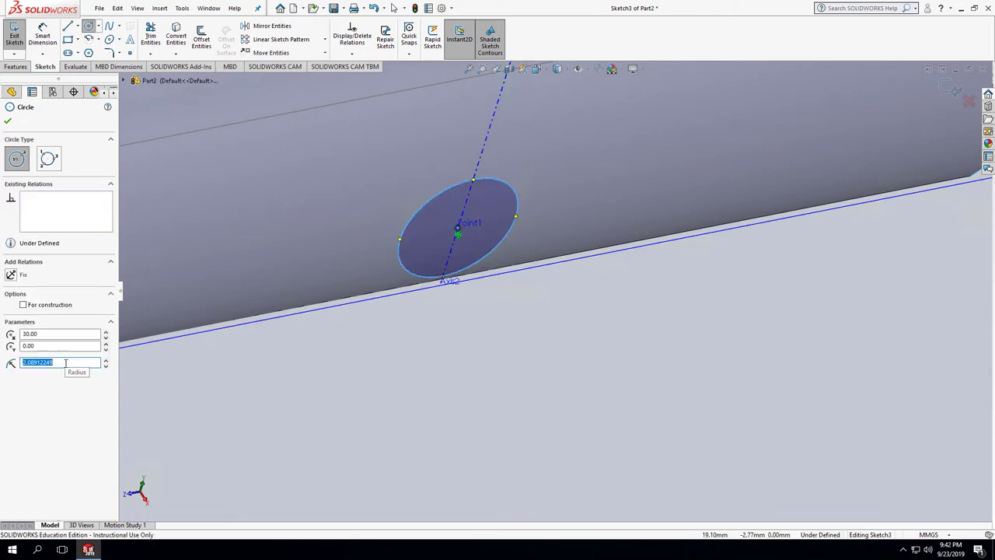
# Set the circle's radius to 10 mm and exit the sketch
pyautogui.write('10')
pyautogui.press('Return')
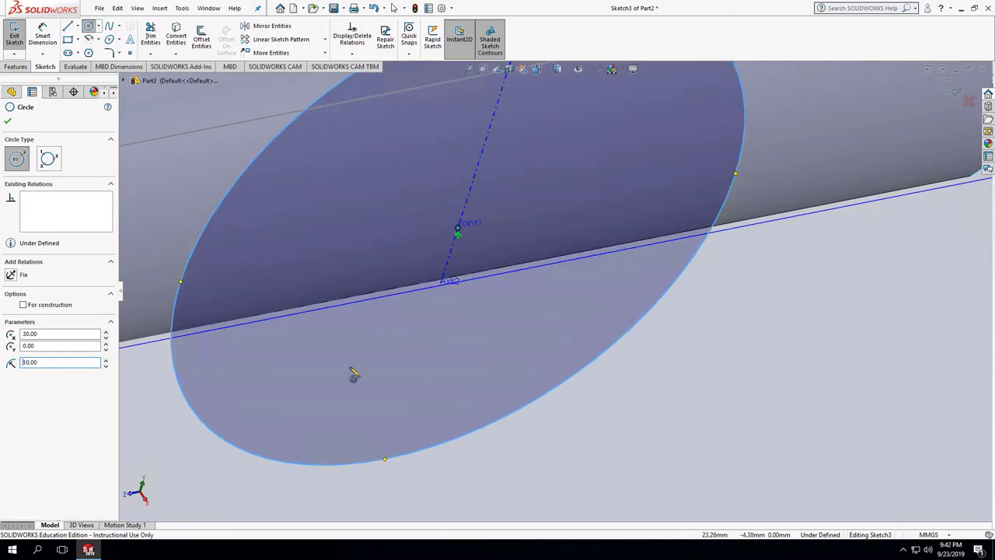
pyautogui.scroll(-1, 619, 392)
pyautogui.scroll(4, 618, 393)
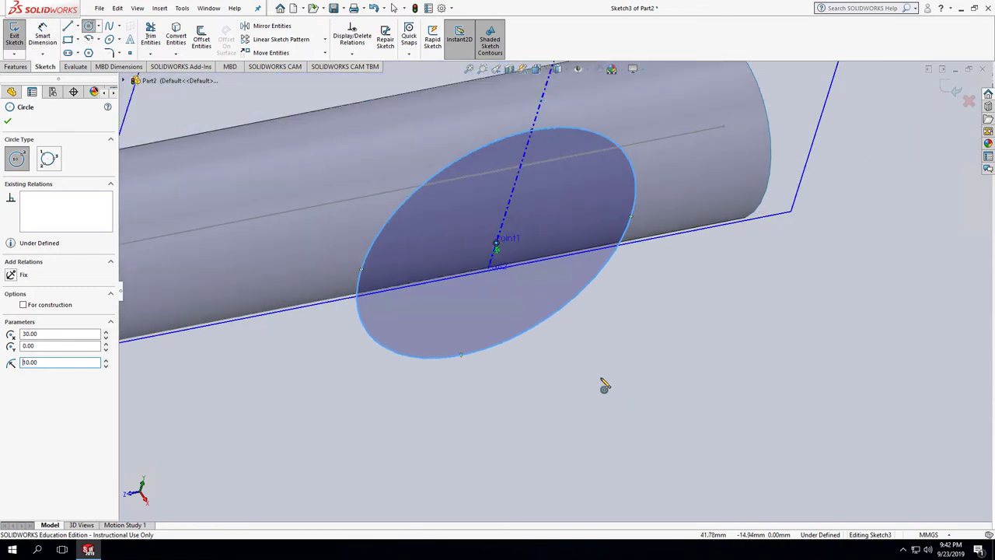
pyautogui.moveTo(602, 384)
pyautogui.mouseDown(button='middle')
pyautogui.moveTo(537, 391)
pyautogui.moveTo(547, 376)
pyautogui.moveTo(571, 371)
pyautogui.moveTo(609, 382)
pyautogui.moveTo(589, 369)
pyautogui.mouseUp(button='middle')
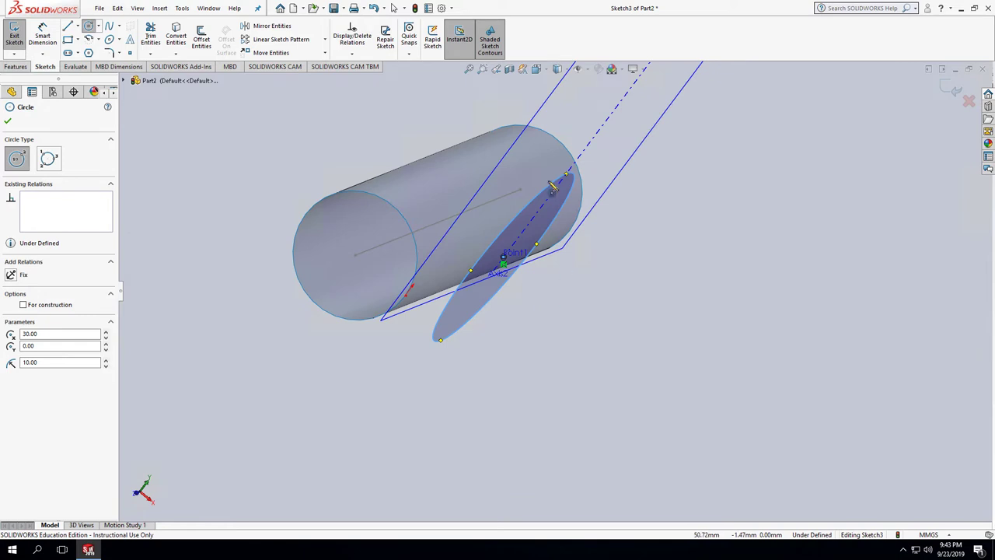
pyautogui.click(9, 122)
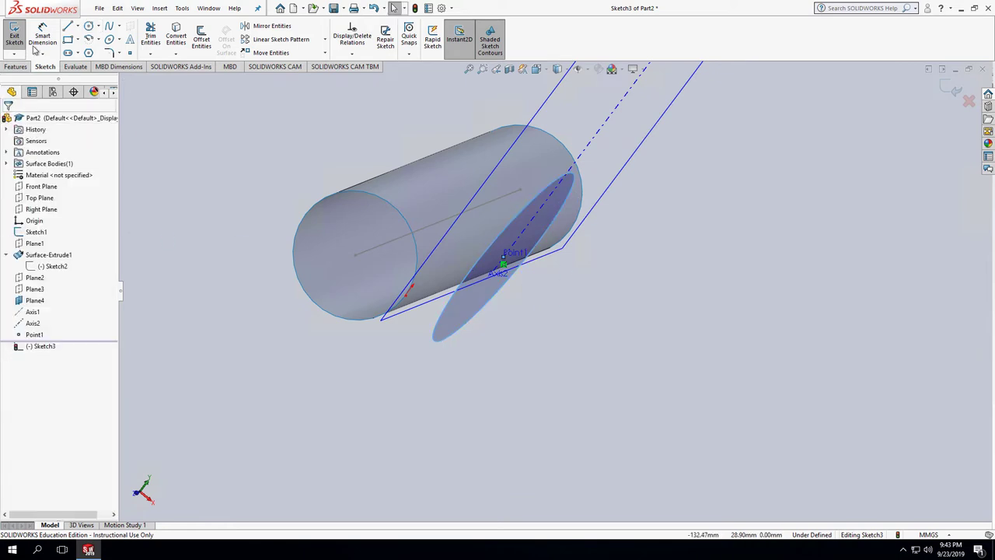
pyautogui.click(14, 35)
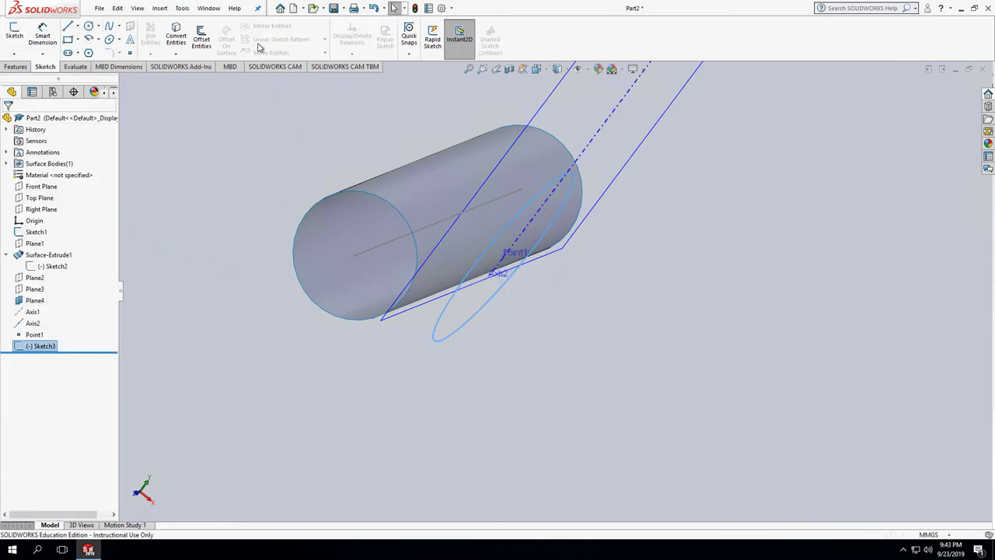
# Revolve the circle sketch as a surface through 360 degrees about Axis2, using the Blind type, to form a sphere
pyautogui.click(160, 8)
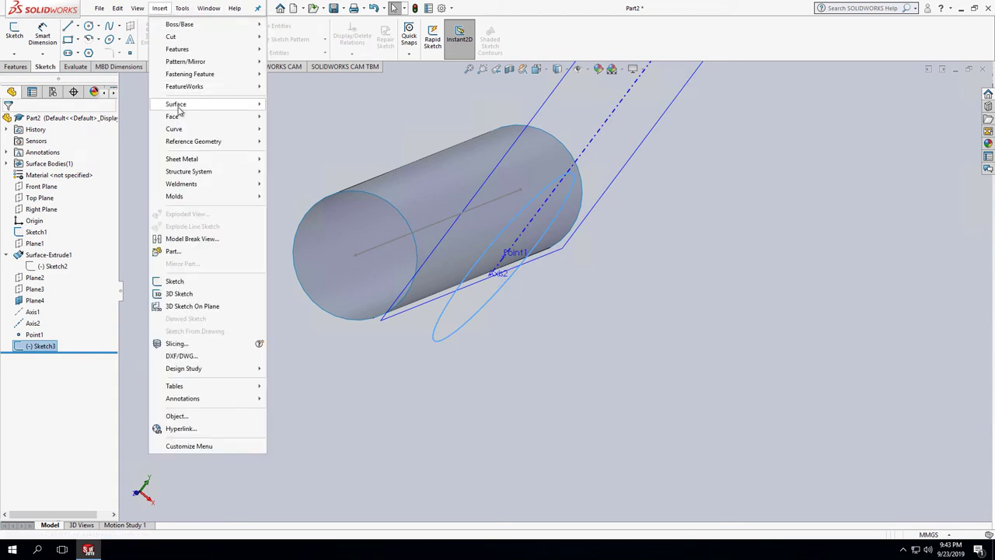
pyautogui.moveTo(178, 110)
pyautogui.click(294, 118)
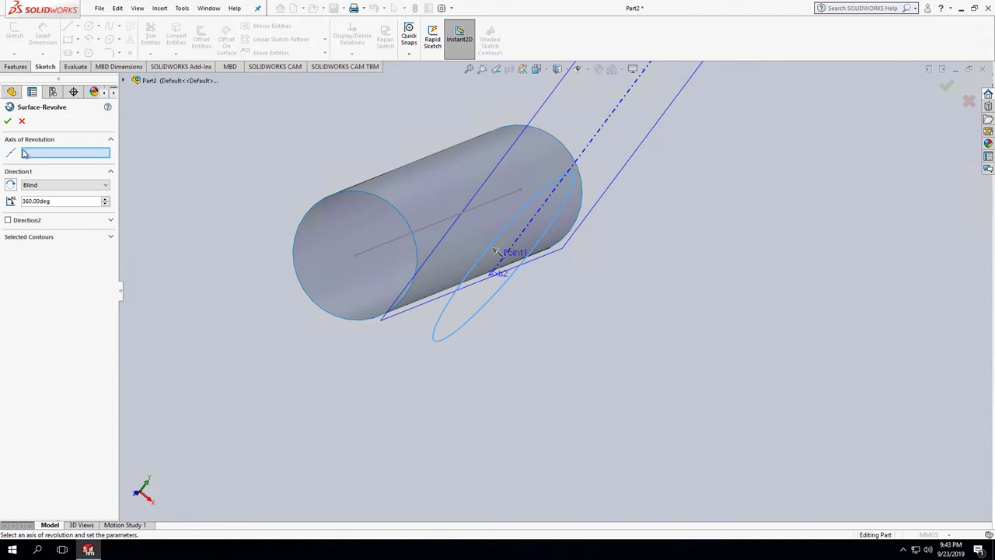
pyautogui.click(593, 141)
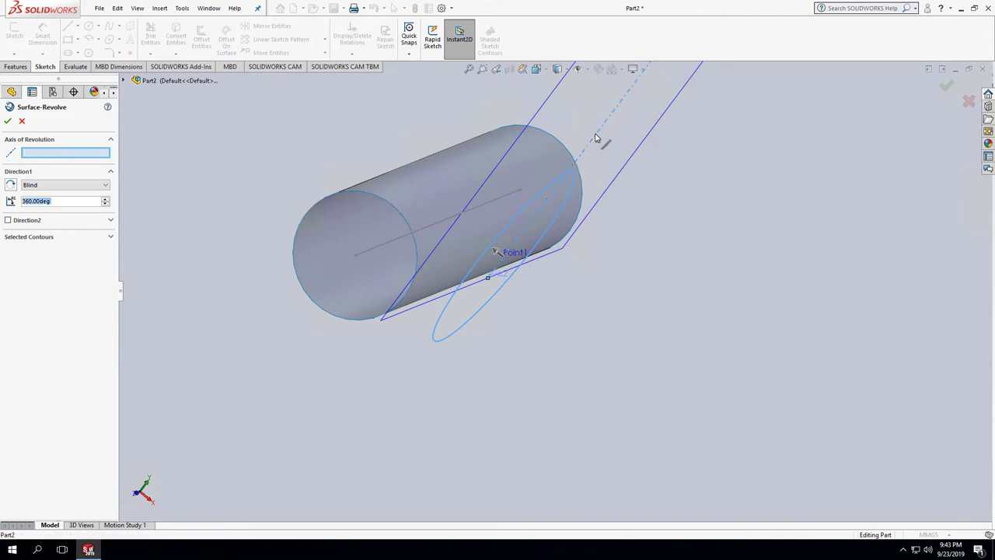
pyautogui.click(7, 123)
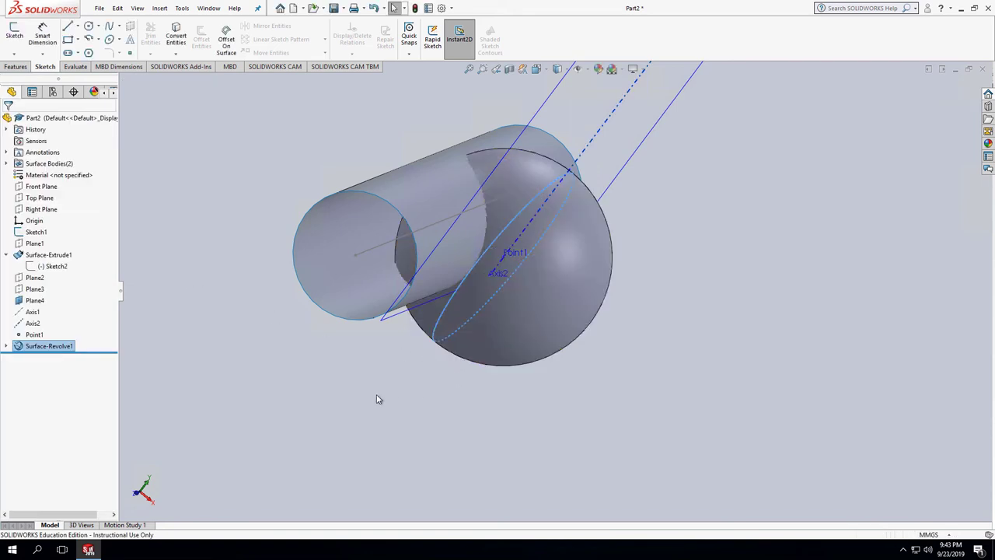
# Hide Plane4, Axis2 and Point1 so only the cylinder and sphere surfaces are shown with the centreline sketch
pyautogui.moveTo(377, 399); pyautogui.dragTo(390, 370, button='middle')
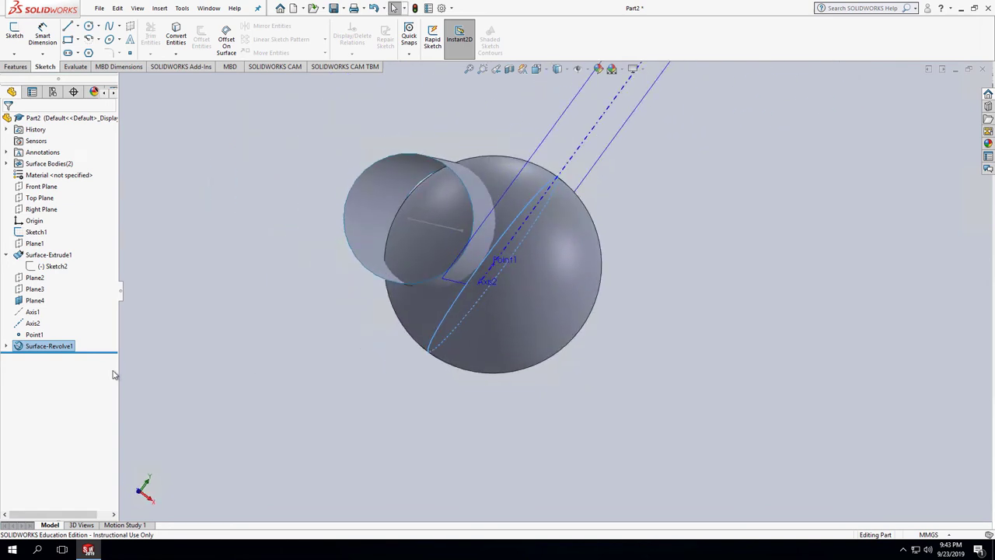
pyautogui.moveTo(283, 336); pyautogui.dragTo(269, 347, button='middle')
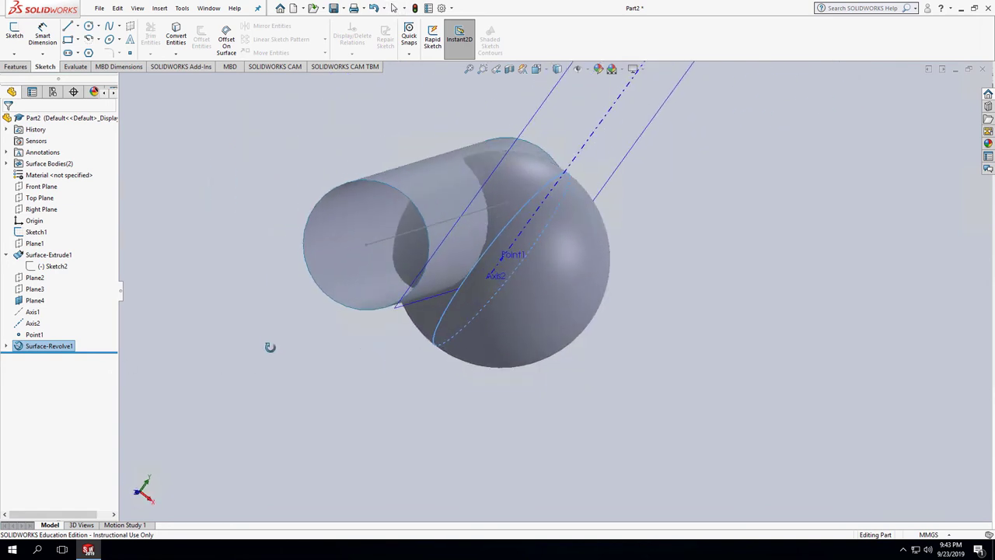
pyautogui.rightClick(34, 304)
pyautogui.press('Escape')
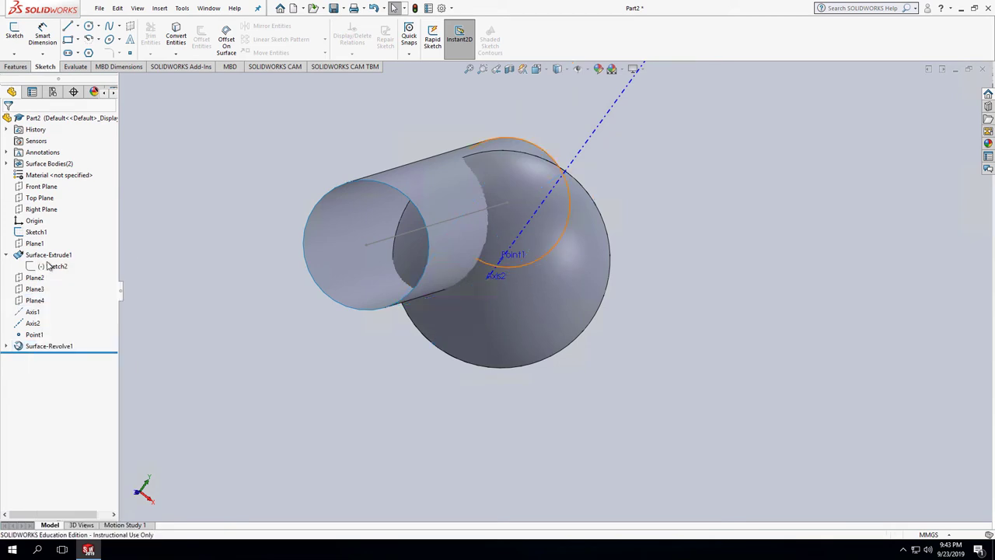
pyautogui.rightClick(36, 323)
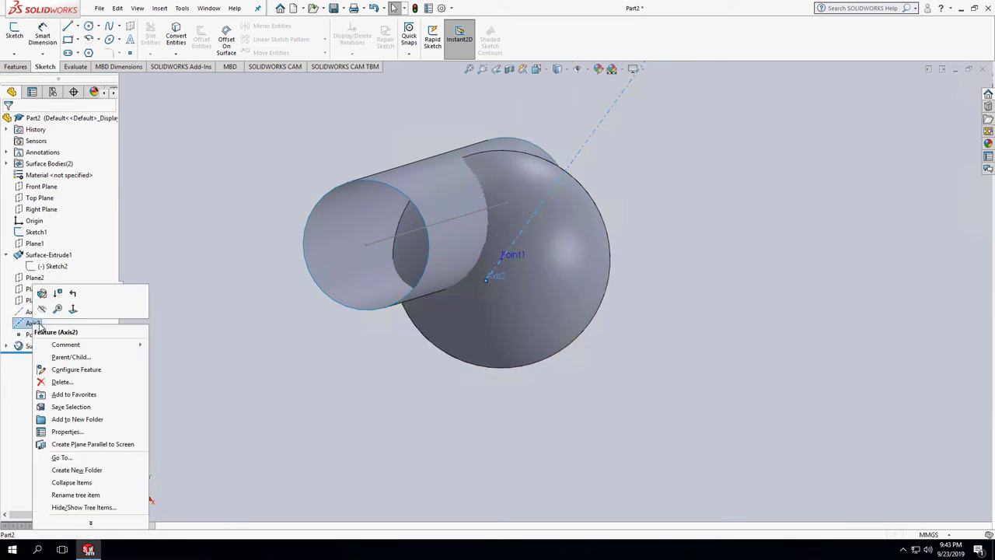
pyautogui.press('Escape')
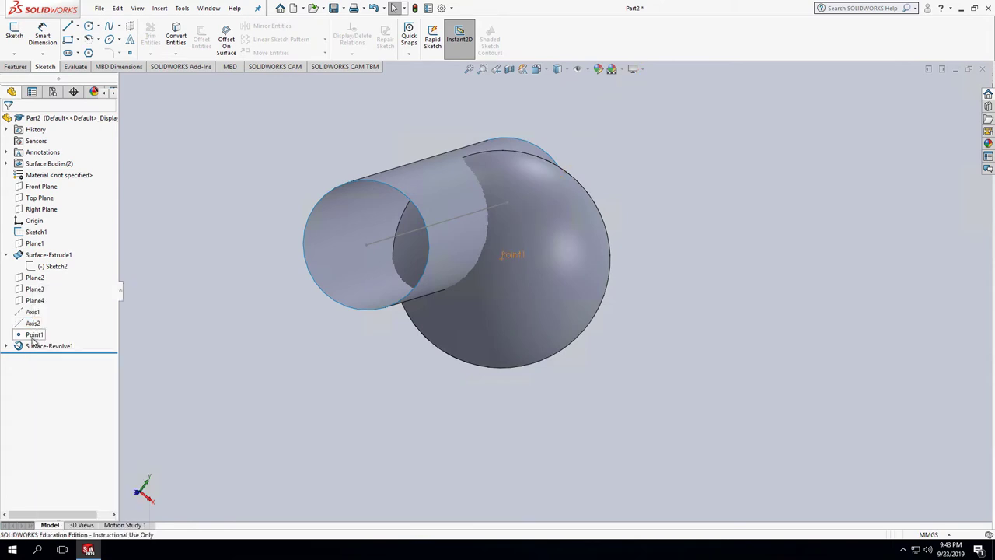
pyautogui.rightClick(32, 335)
pyautogui.click(41, 323)
# Start a mutual surface trim using the extruded cylinder and the revolved sphere as the trimming surfaces
pyautogui.moveTo(412, 394); pyautogui.dragTo(404, 367, button='middle')
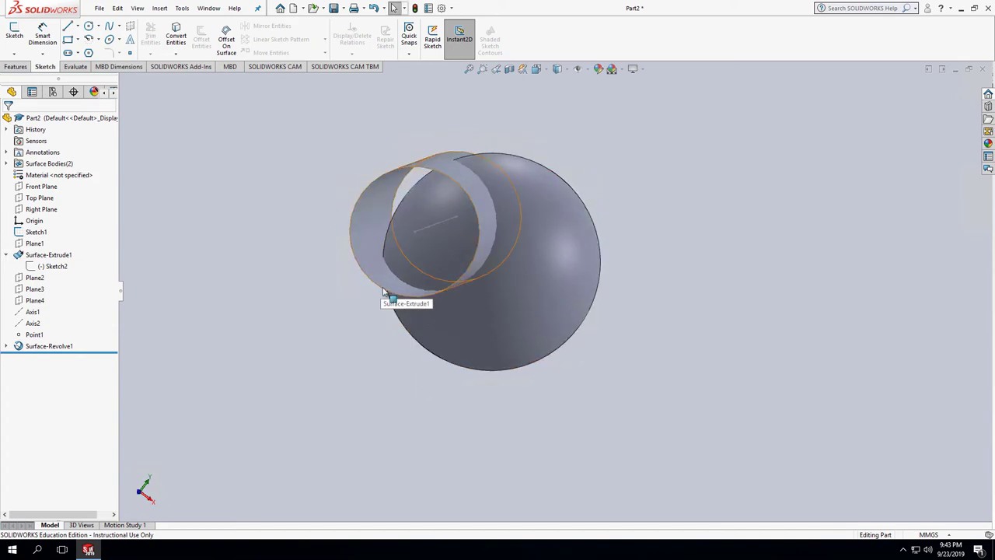
pyautogui.click(379, 284)
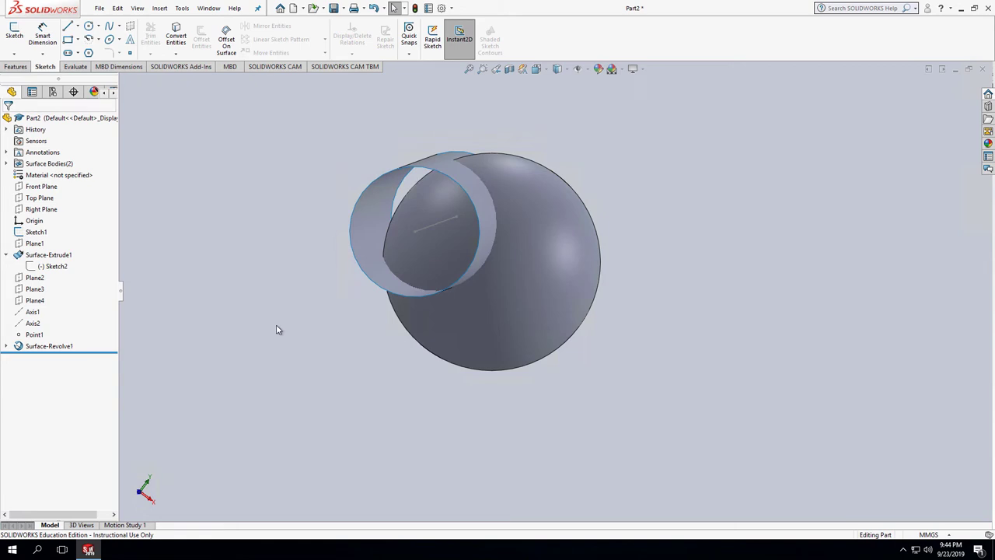
pyautogui.moveTo(324, 349); pyautogui.dragTo(322, 369, button='middle')
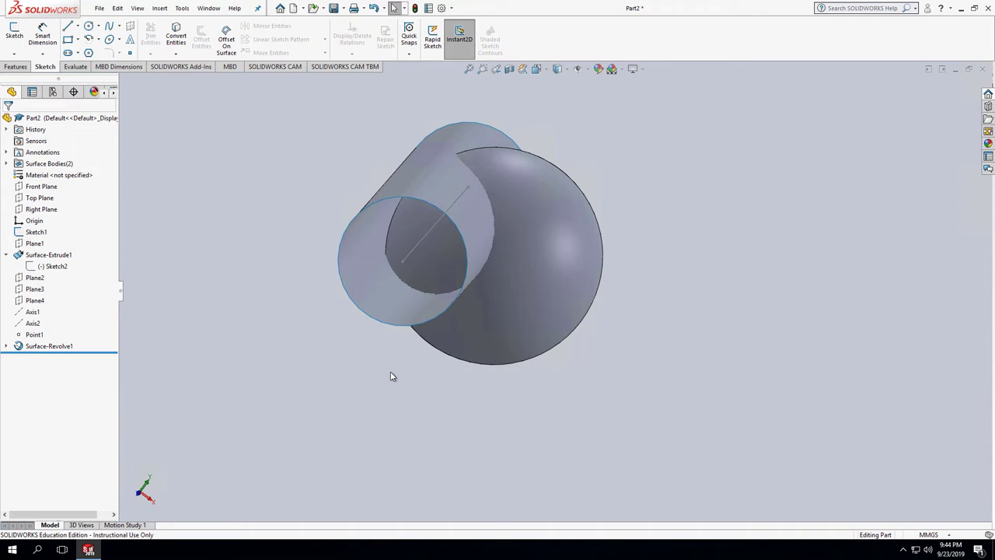
pyautogui.moveTo(391, 376); pyautogui.dragTo(398, 356, button='middle')
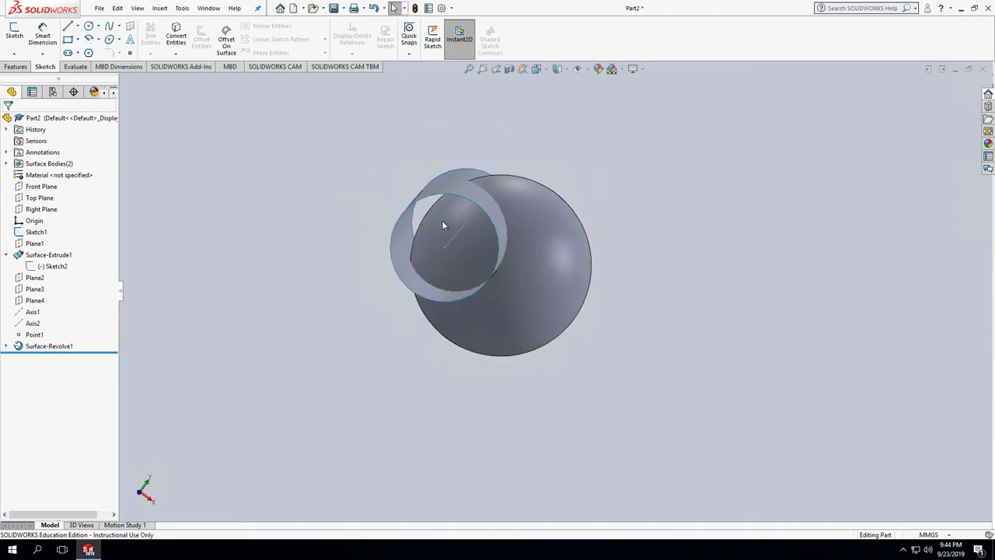
pyautogui.moveTo(493, 373); pyautogui.dragTo(495, 378, button='middle')
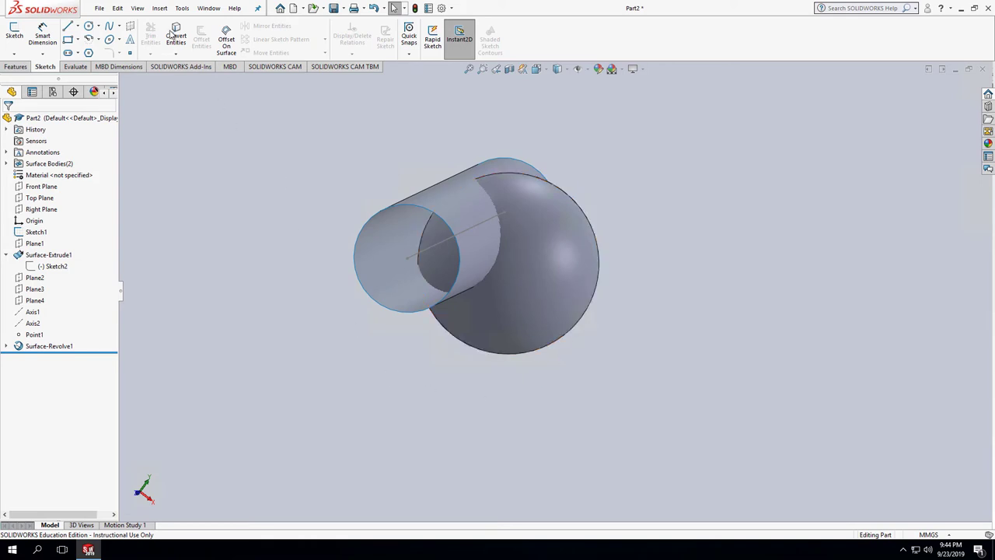
pyautogui.click(160, 8)
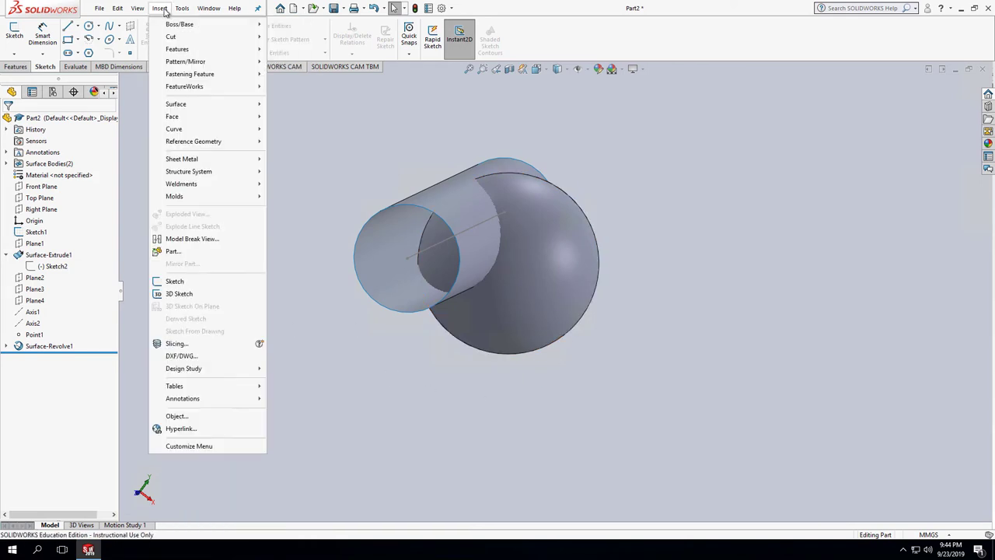
pyautogui.moveTo(184, 104)
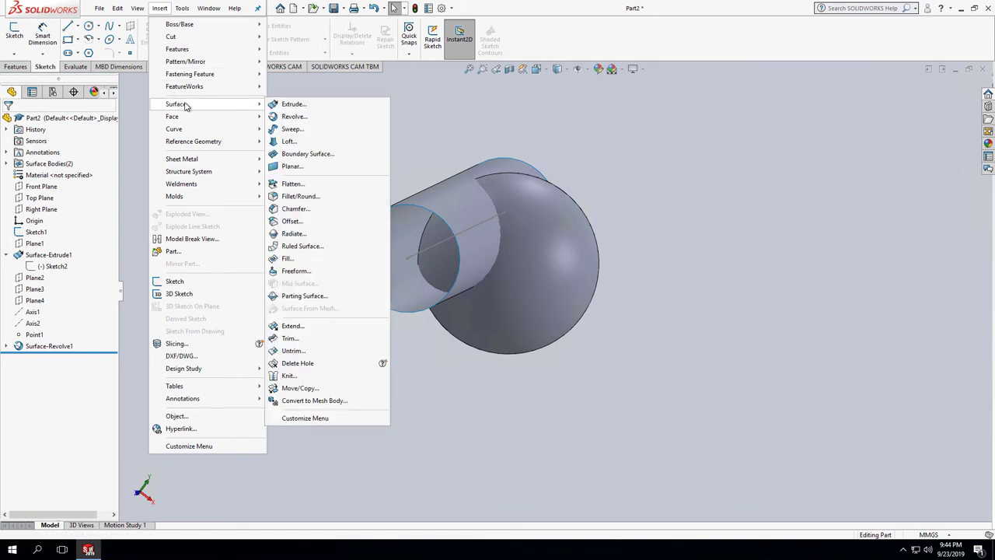
pyautogui.click(289, 338)
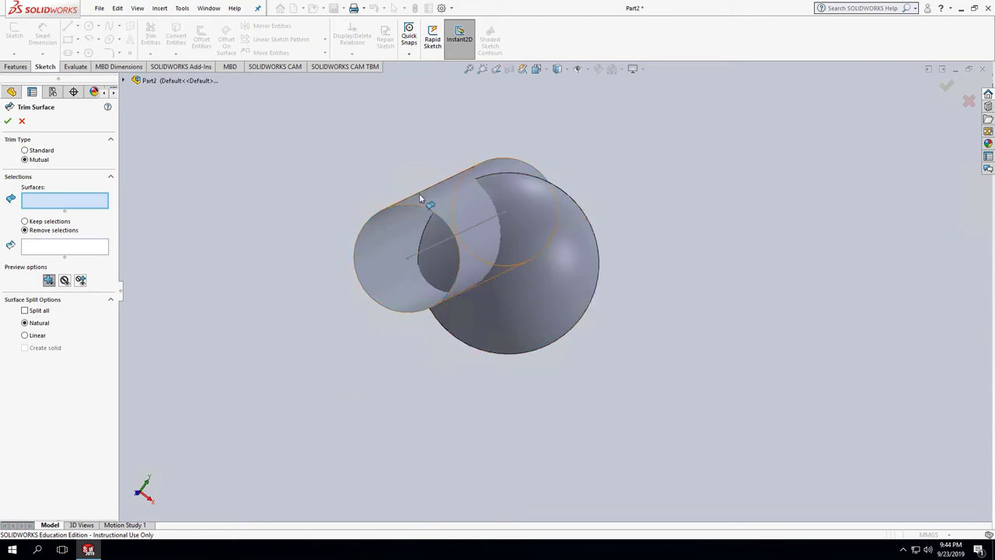
pyautogui.click(437, 216)
pyautogui.click(553, 306)
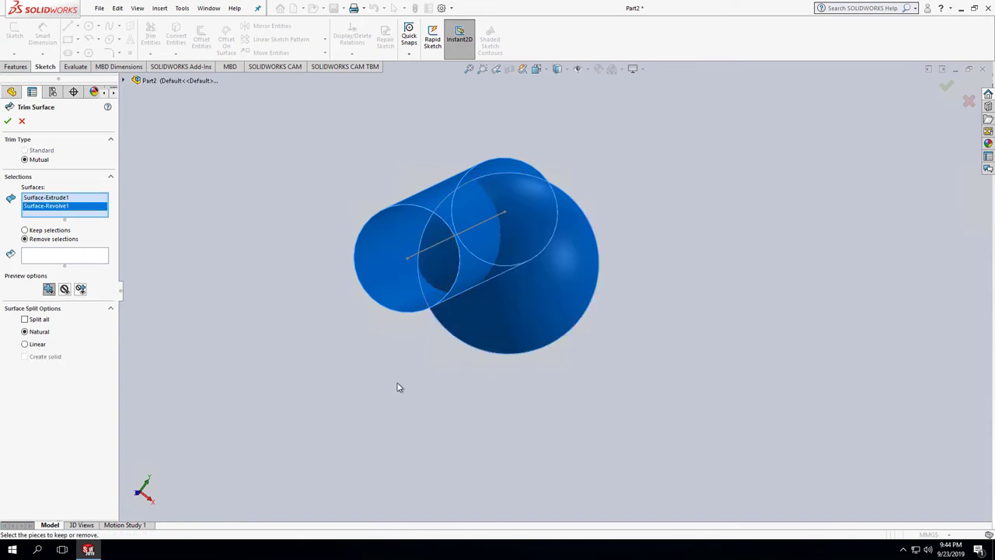
# Remove the sphere's portion outside the cylinder and the cylinder wall patch inside the sphere, and complete the trim
pyautogui.click(58, 232)
pyautogui.click(55, 241)
pyautogui.click(82, 257)
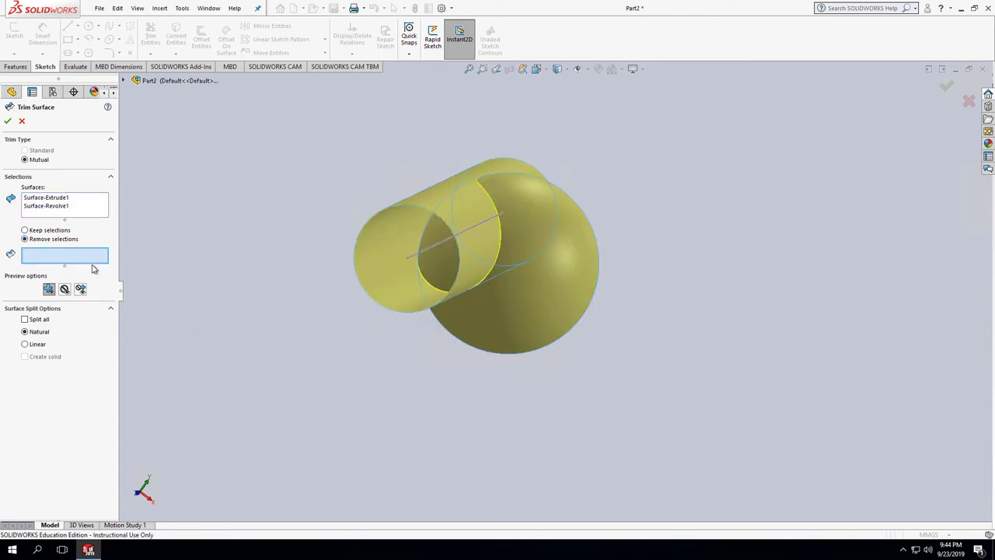
pyautogui.click(551, 291)
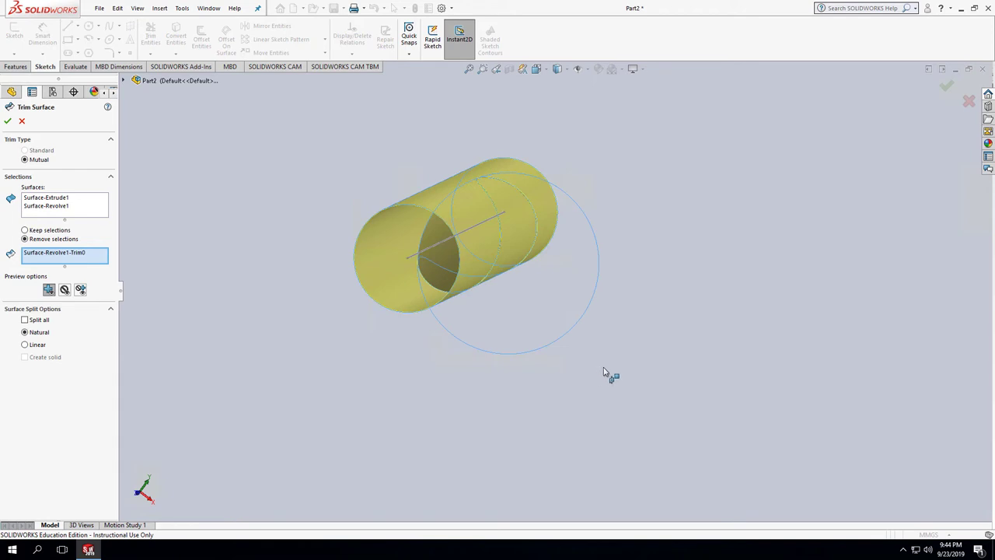
pyautogui.click(510, 237)
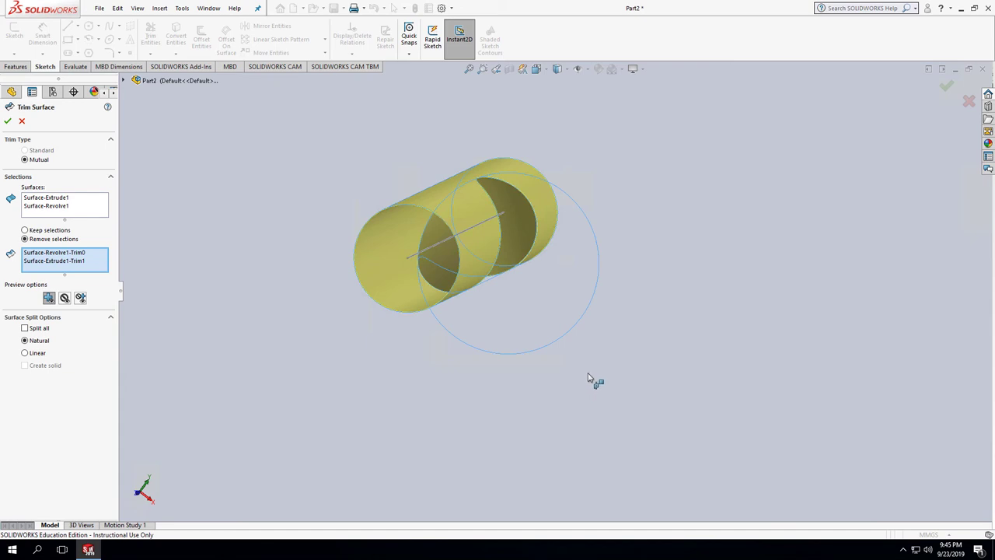
pyautogui.moveTo(588, 377); pyautogui.dragTo(568, 318, button='middle')
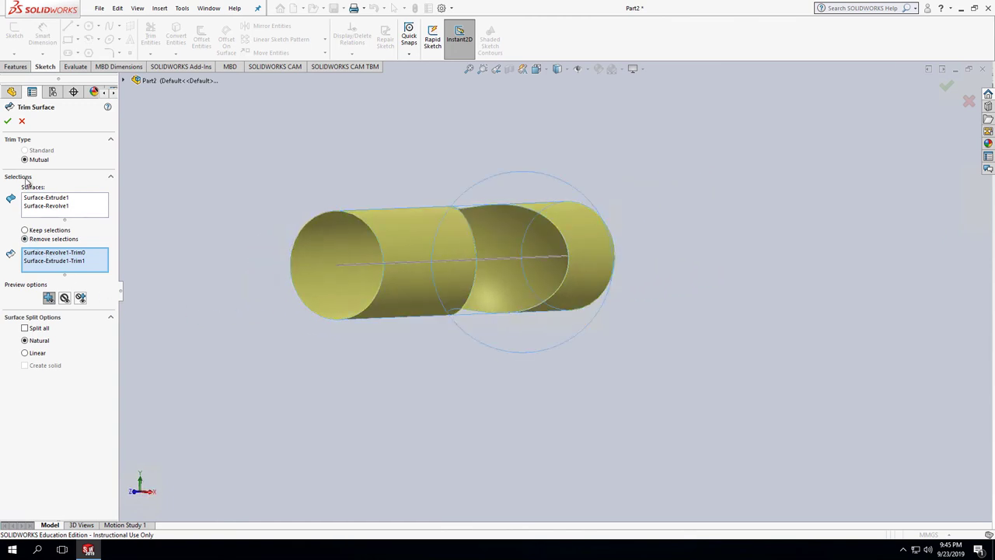
pyautogui.click(9, 123)
# Add a symmetric 0.5 mm surface fillet along the edge where the cylinder meets the spherical recess
pyautogui.moveTo(520, 396); pyautogui.dragTo(516, 350, button='middle')
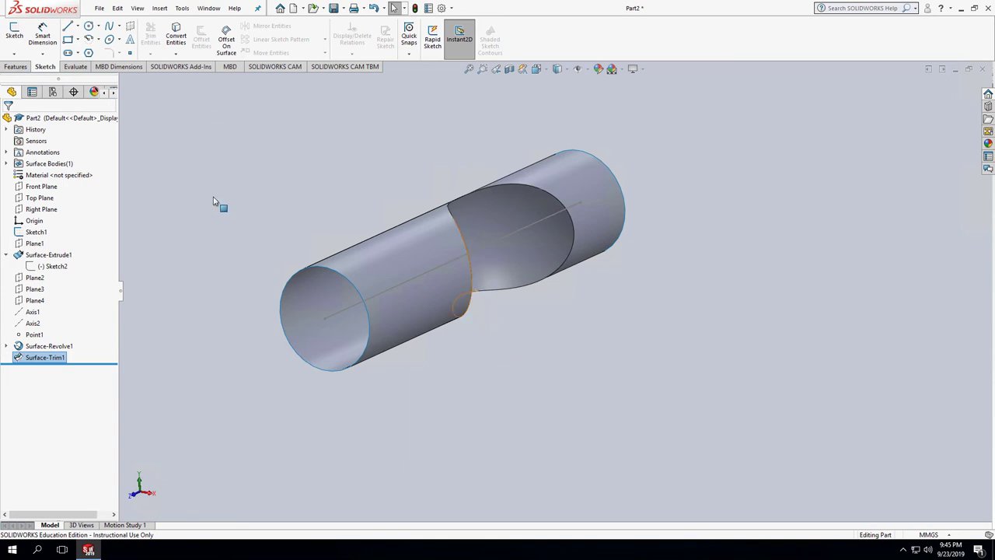
pyautogui.click(158, 9)
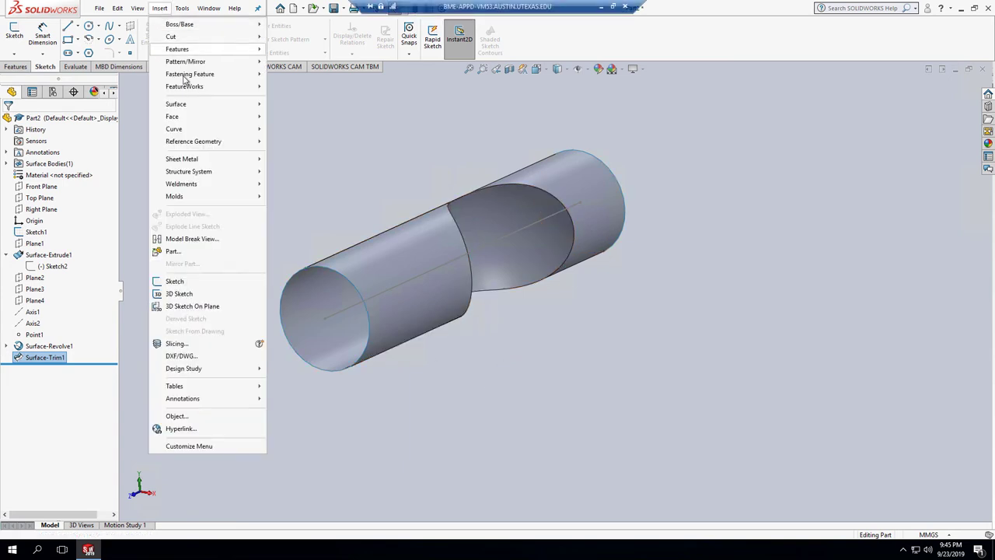
pyautogui.moveTo(184, 104)
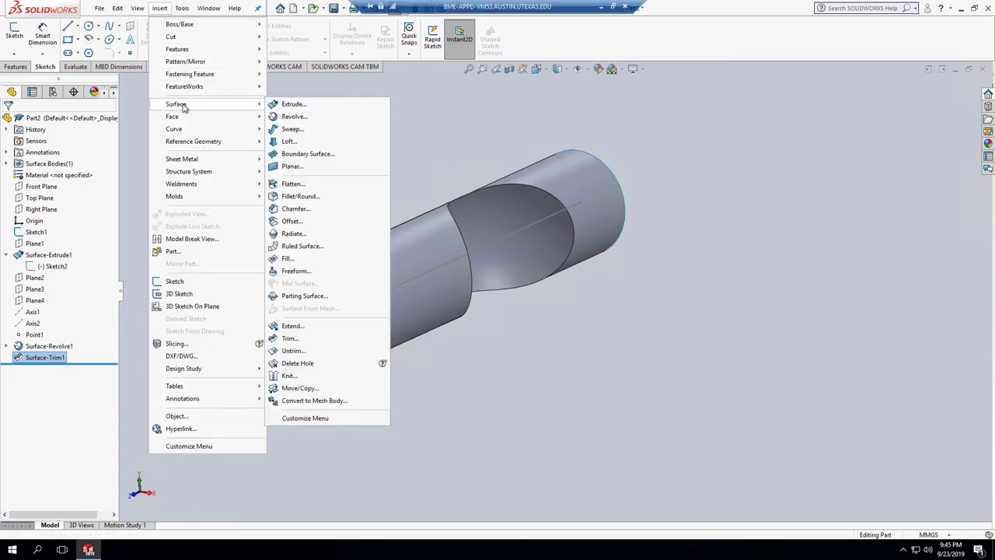
pyautogui.click(299, 195)
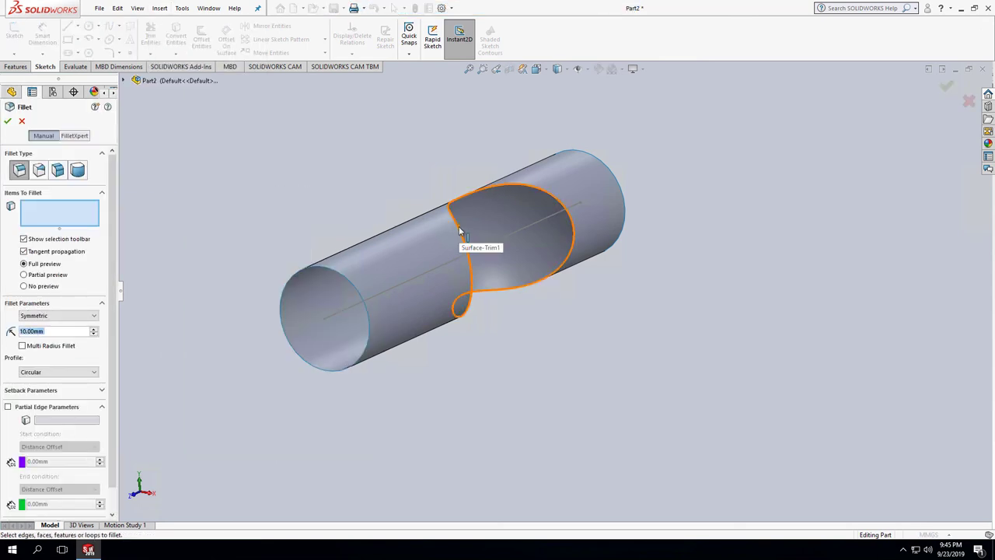
pyautogui.click(482, 273)
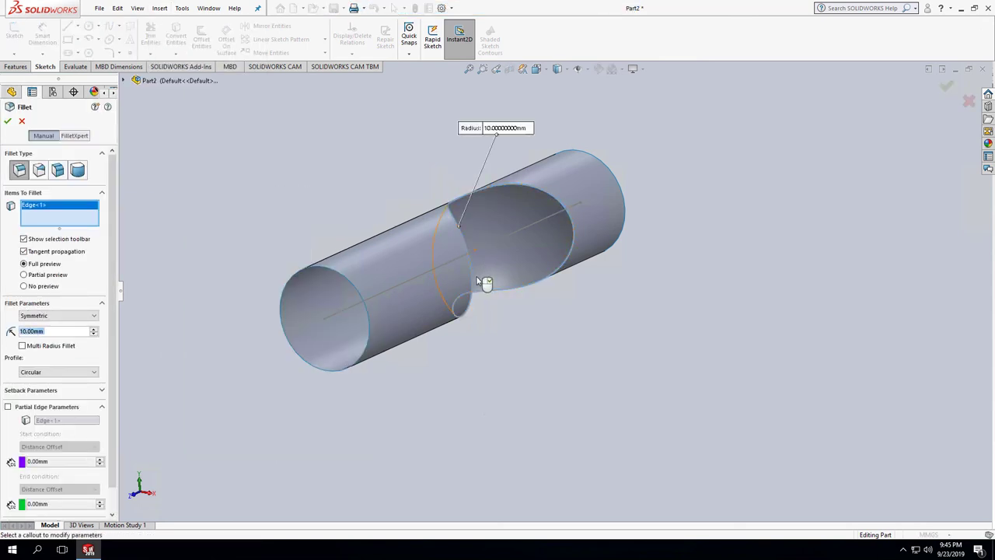
pyautogui.click(47, 331)
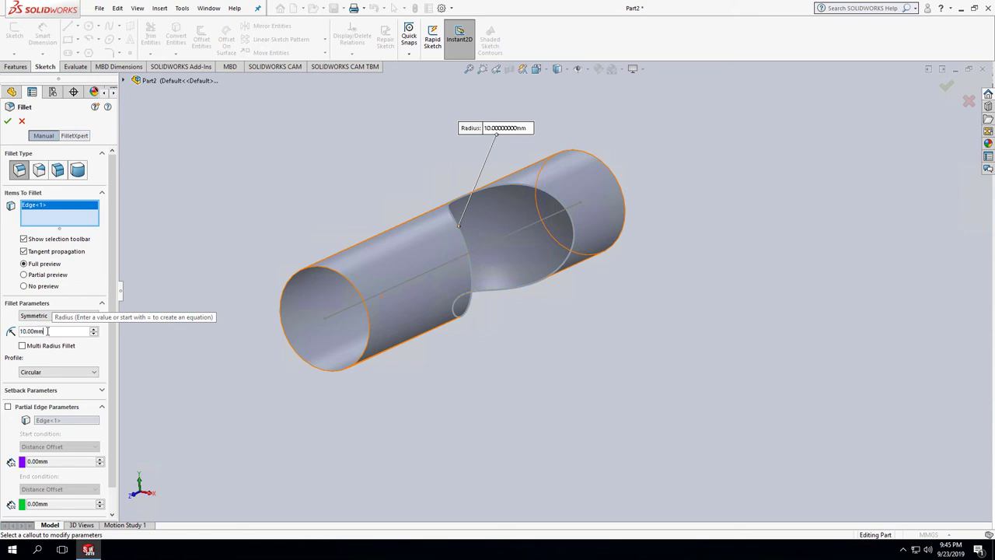
pyautogui.write('0')
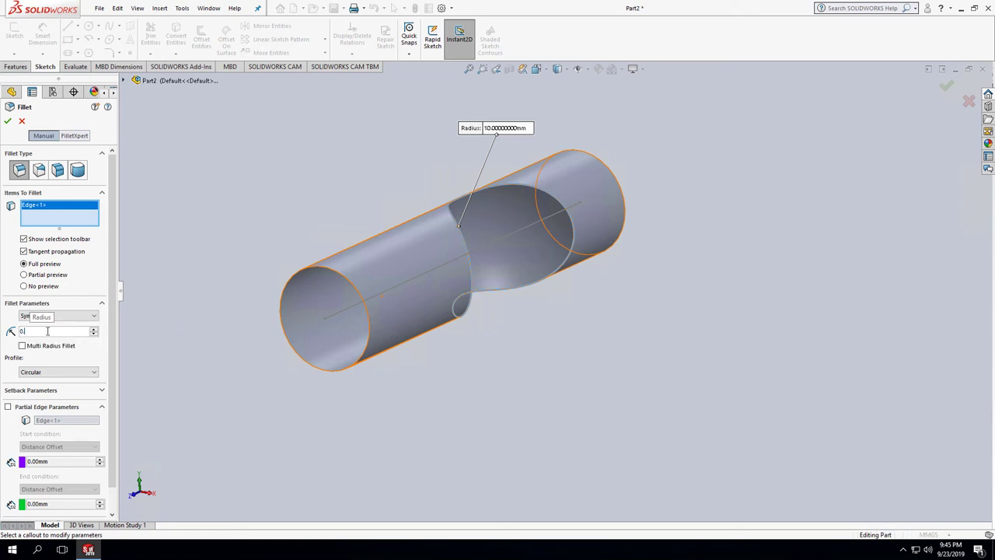
pyautogui.write('.5mm')
pyautogui.press('Return')
pyautogui.moveTo(531, 350); pyautogui.dragTo(551, 333, button='middle')
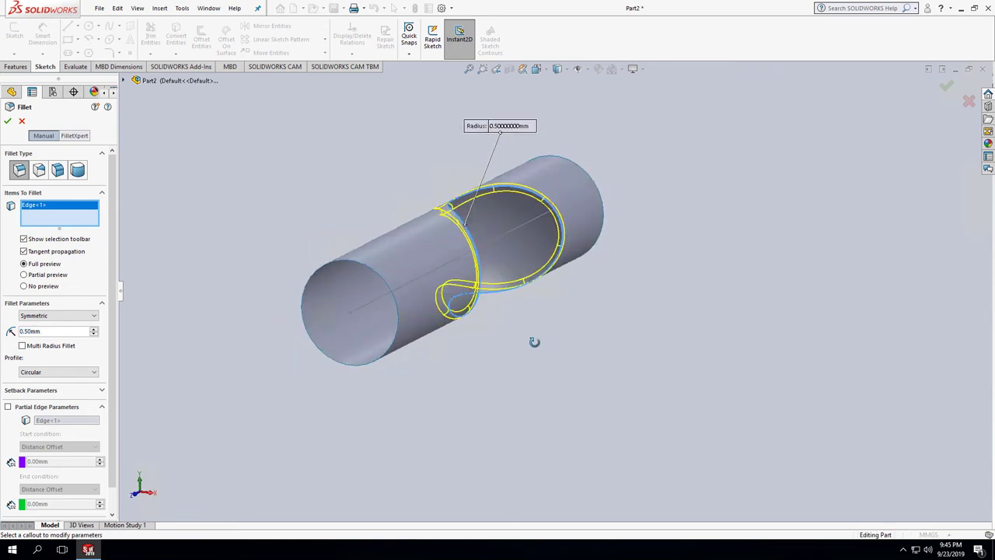
pyautogui.press('Return')
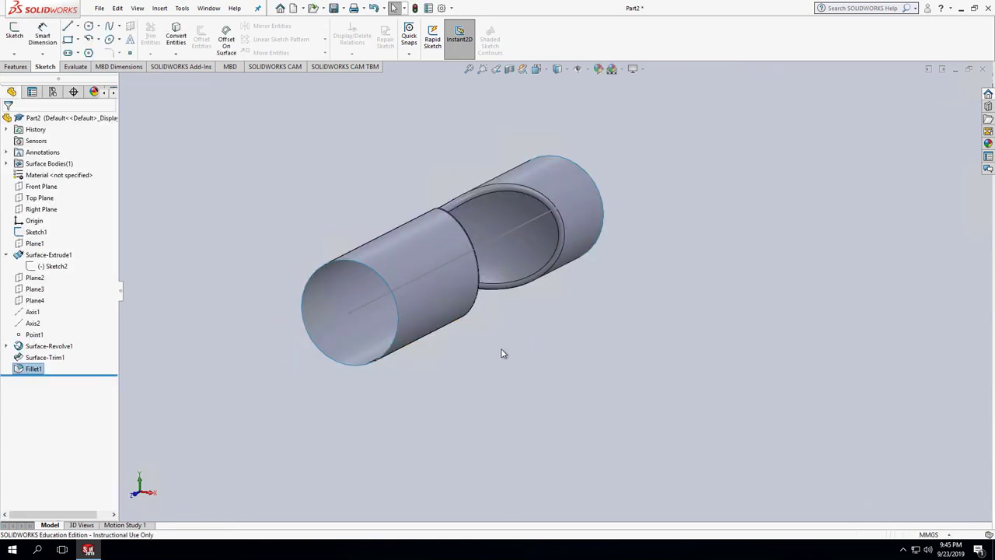
# Roll the model history back to directly after Surface-Revolve1, before the trim and fillet
pyautogui.moveTo(502, 349)
pyautogui.mouseDown(button='middle')
pyautogui.moveTo(482, 365)
pyautogui.moveTo(493, 418)
pyautogui.moveTo(565, 335)
pyautogui.moveTo(458, 381)
pyautogui.moveTo(513, 384)
pyautogui.moveTo(498, 386)
pyautogui.moveTo(503, 398)
pyautogui.moveTo(489, 316)
pyautogui.moveTo(590, 337)
pyautogui.mouseUp(button='middle')
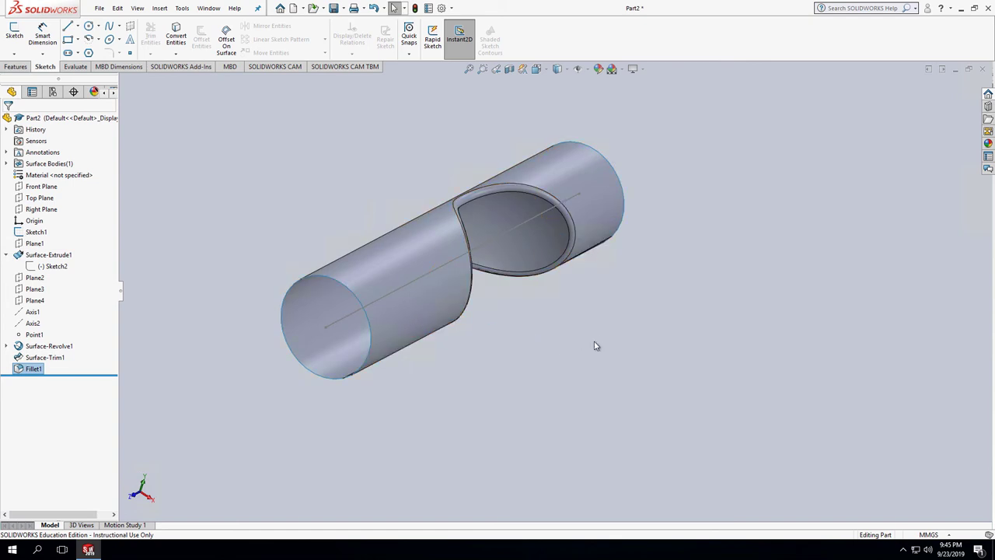
pyautogui.scroll(-2, 585, 351)
pyautogui.scroll(5, 546, 349)
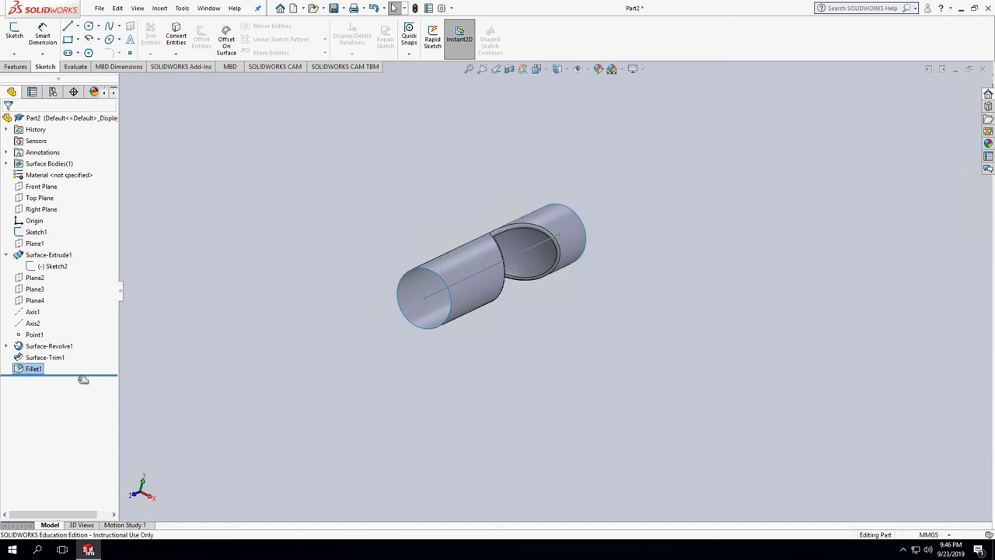
pyautogui.moveTo(76, 377); pyautogui.dragTo(80, 353)
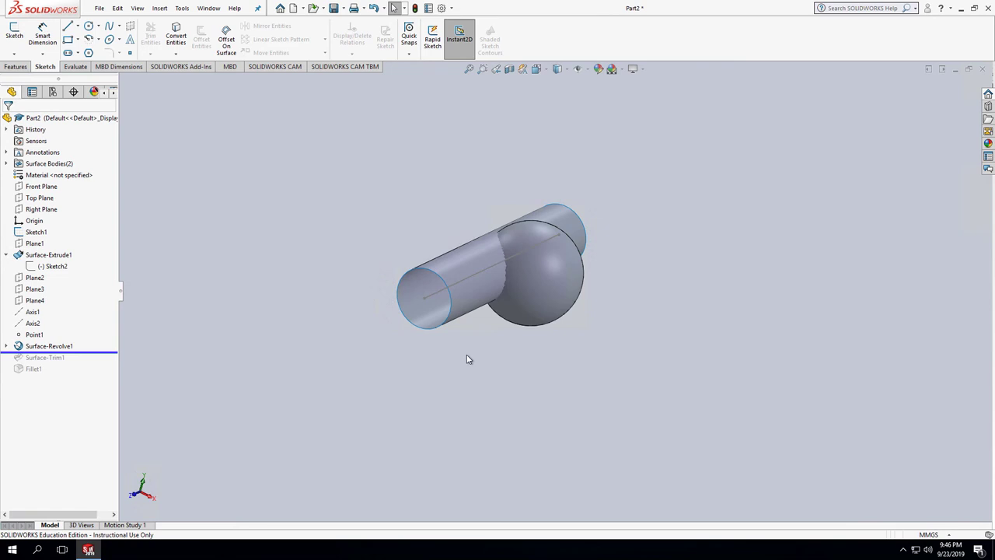
# Edit Plane4 and set its offset distance from Plane3 to 10 mm
pyautogui.moveTo(467, 359)
pyautogui.mouseDown(button='middle')
pyautogui.moveTo(482, 378)
pyautogui.moveTo(470, 395)
pyautogui.moveTo(504, 335)
pyautogui.moveTo(482, 370)
pyautogui.mouseUp(button='middle')
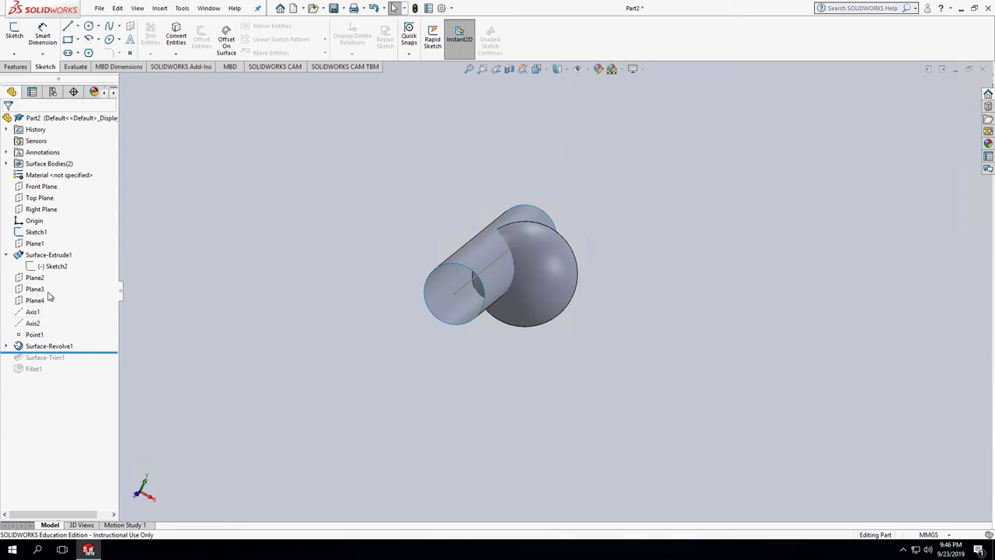
pyautogui.click(36, 300)
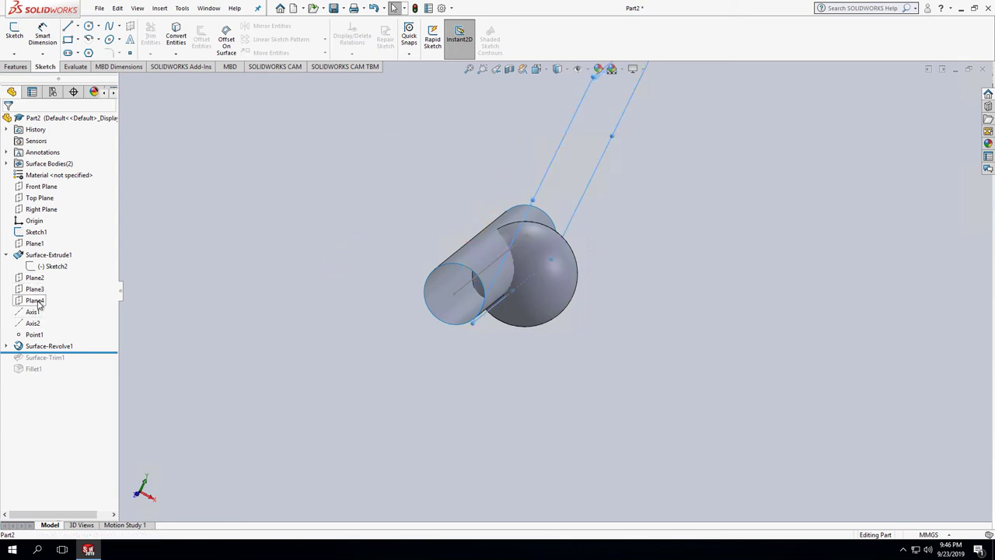
pyautogui.moveTo(589, 335)
pyautogui.mouseDown(button='middle')
pyautogui.moveTo(570, 353)
pyautogui.moveTo(580, 411)
pyautogui.mouseUp(button='middle')
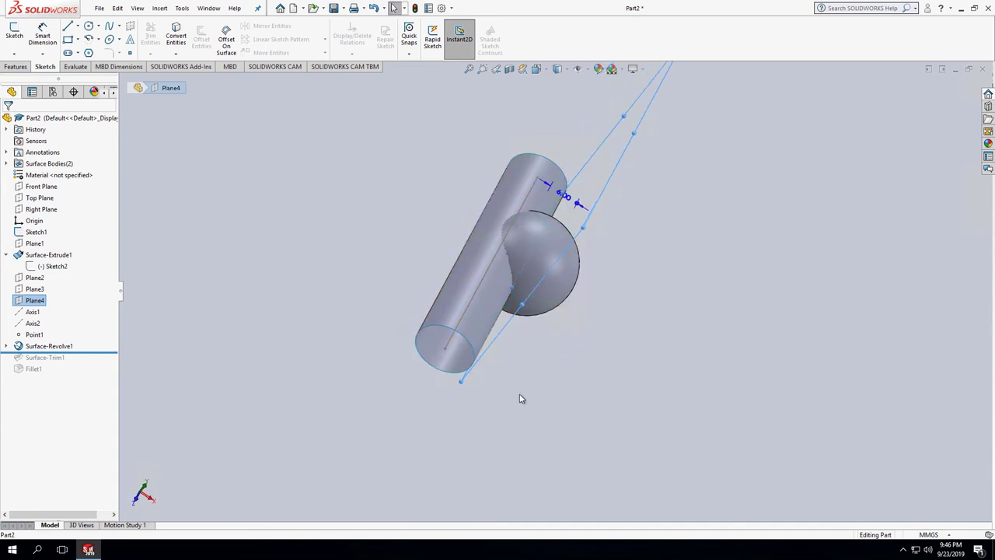
pyautogui.moveTo(520, 398); pyautogui.dragTo(514, 378, button='middle')
pyautogui.press('Escape')
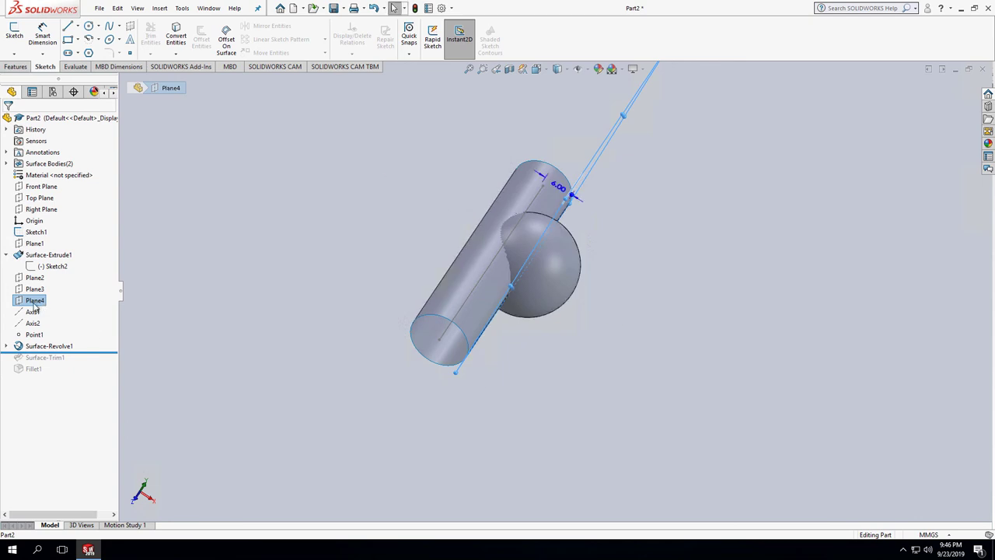
pyautogui.rightClick(34, 307)
pyautogui.click(44, 280)
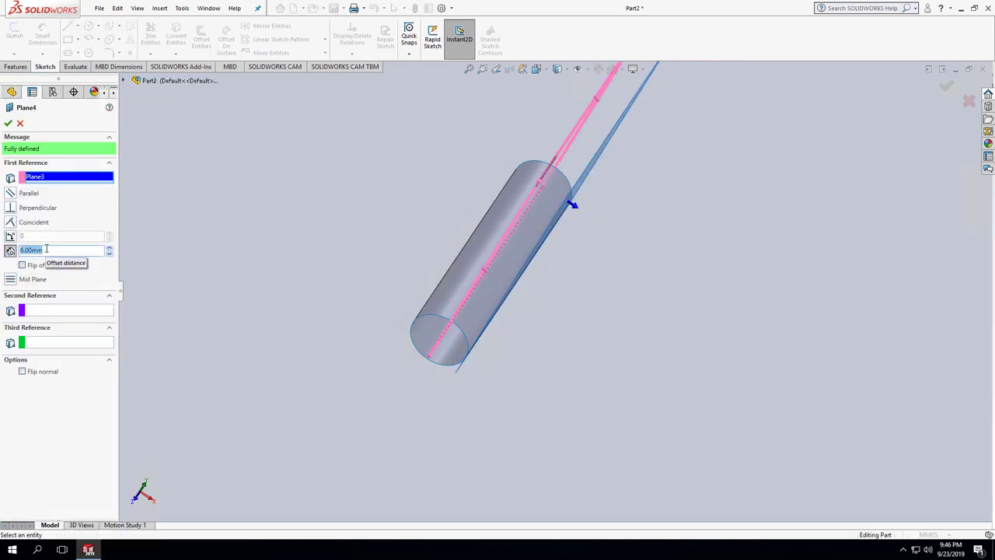
pyautogui.write('10')
pyautogui.press('Return')
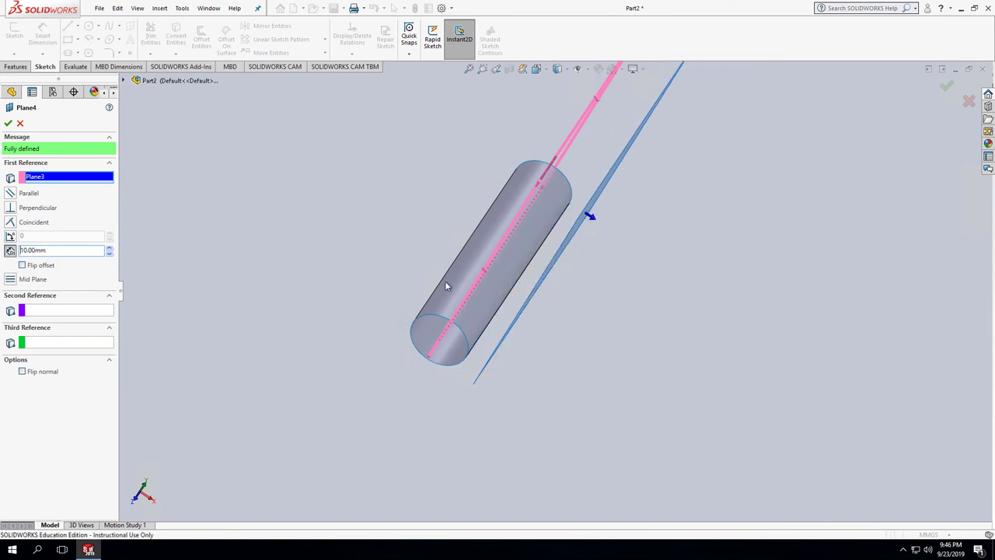
pyautogui.click(7, 125)
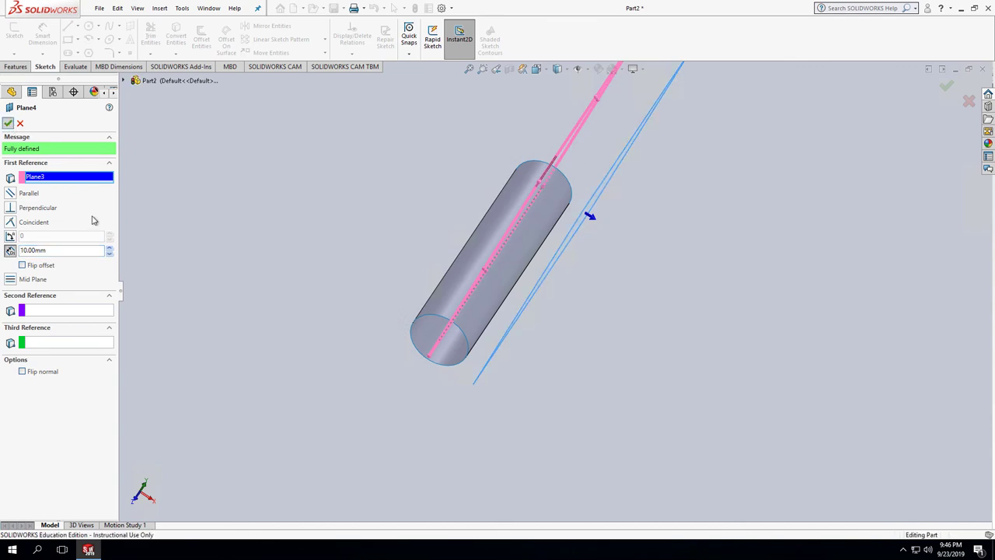
pyautogui.moveTo(304, 374); pyautogui.dragTo(333, 288, button='middle')
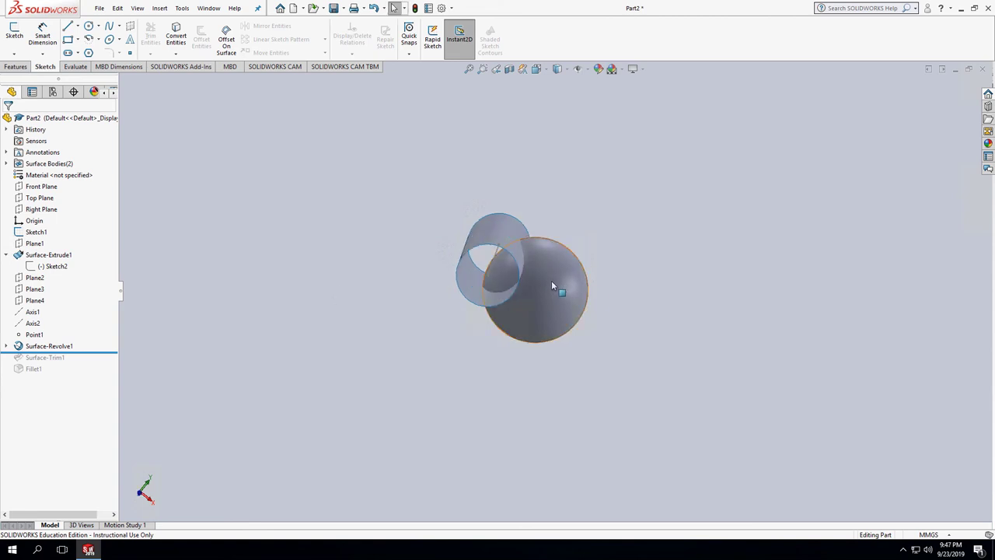
# Edit Sketch3 under Surface-Revolve1, slightly reduce its circle's radius, and exit the sketch to rebuild the sphere
pyautogui.click(7, 346)
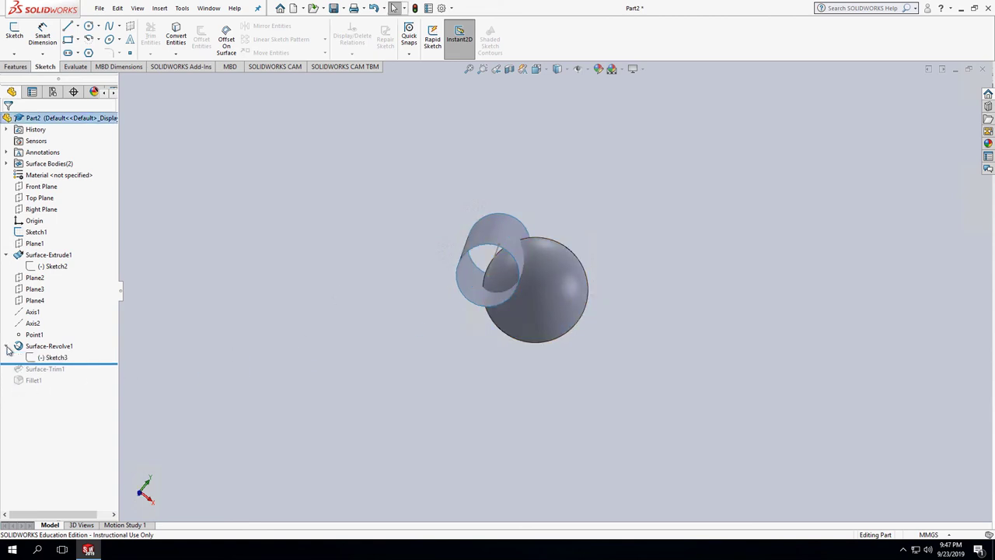
pyautogui.click(63, 358)
pyautogui.rightClick(62, 359)
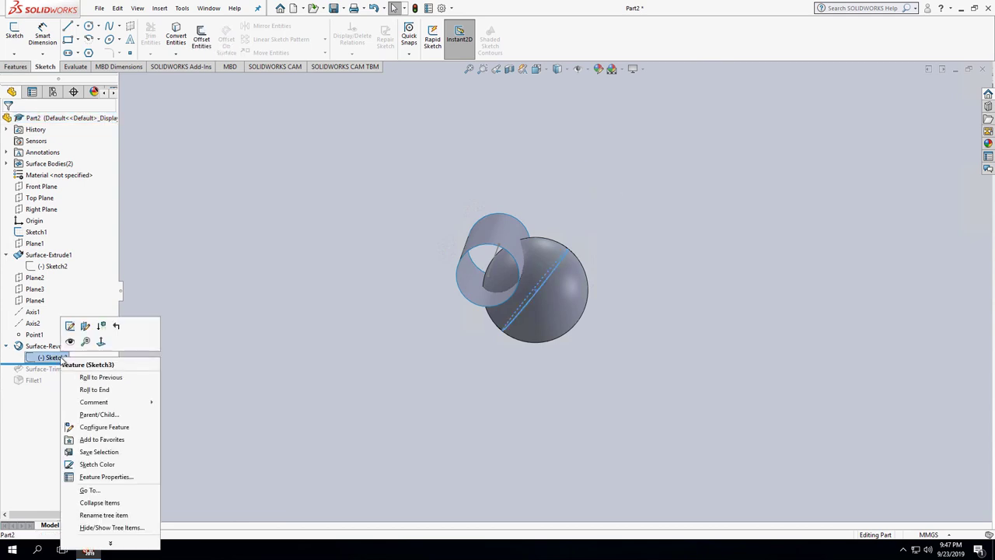
pyautogui.click(70, 327)
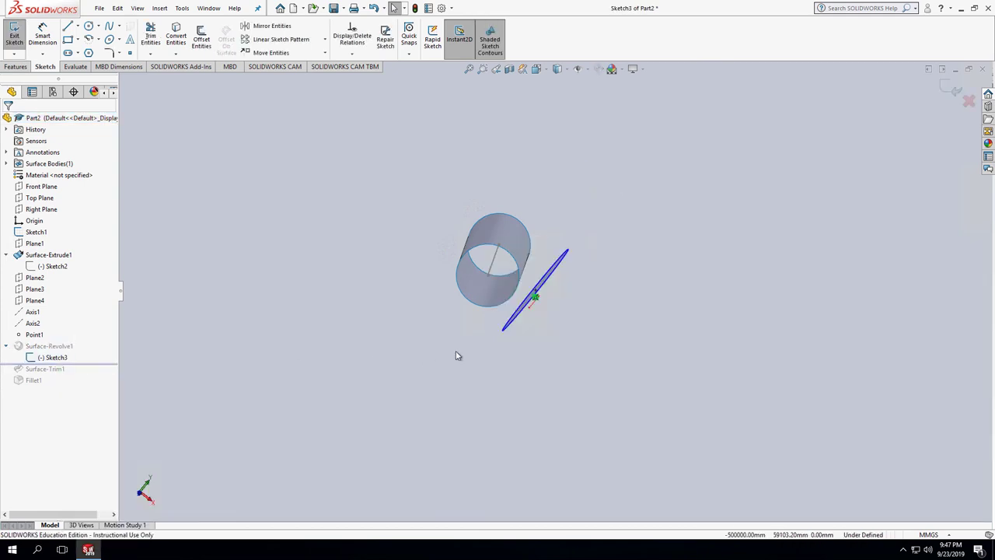
pyautogui.click(562, 263)
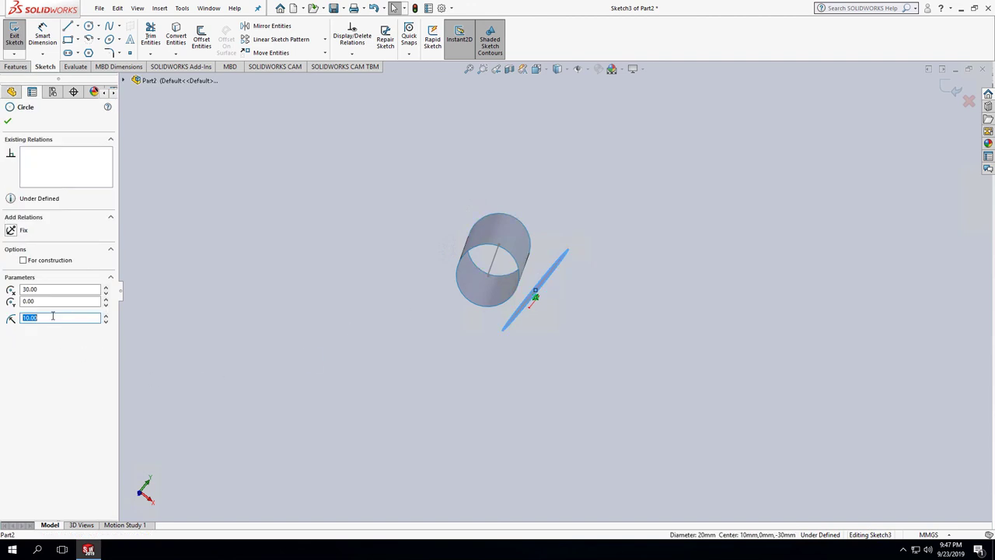
pyautogui.write('8')
pyautogui.press('Return')
pyautogui.click(8, 121)
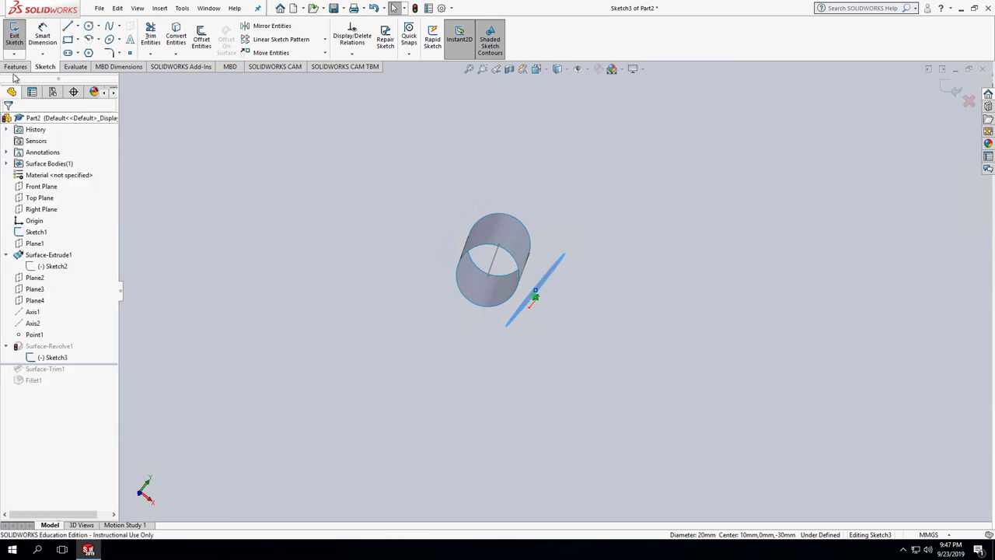
pyautogui.click(14, 35)
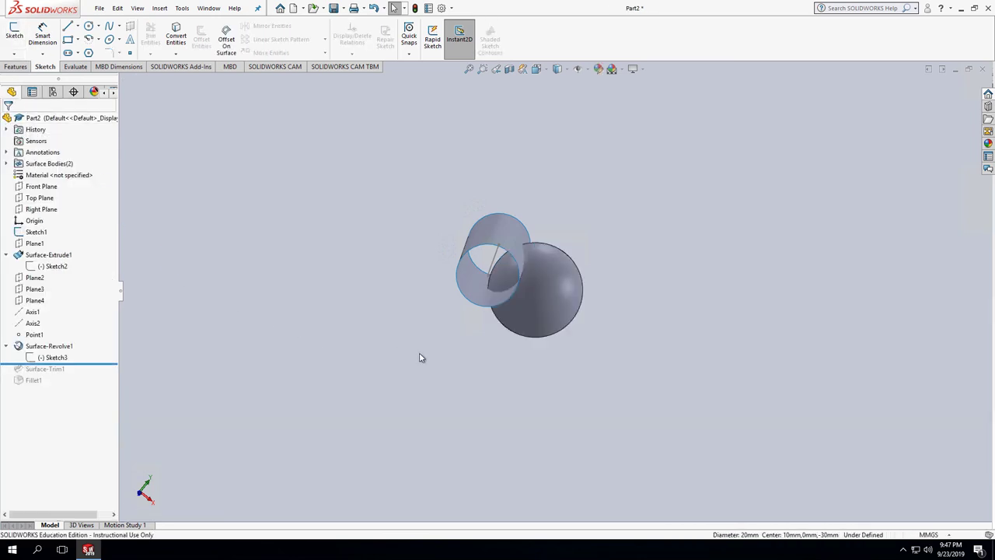
# Roll the model history forward past Surface-Trim1 and Fillet1 to restore the trim and fillet, and inspect the recess
pyautogui.moveTo(420, 358); pyautogui.dragTo(409, 315, button='middle')
pyautogui.moveTo(484, 300); pyautogui.dragTo(458, 373, button='middle')
pyautogui.moveTo(345, 386); pyautogui.dragTo(318, 386, button='middle')
pyautogui.moveTo(98, 363); pyautogui.dragTo(98, 375)
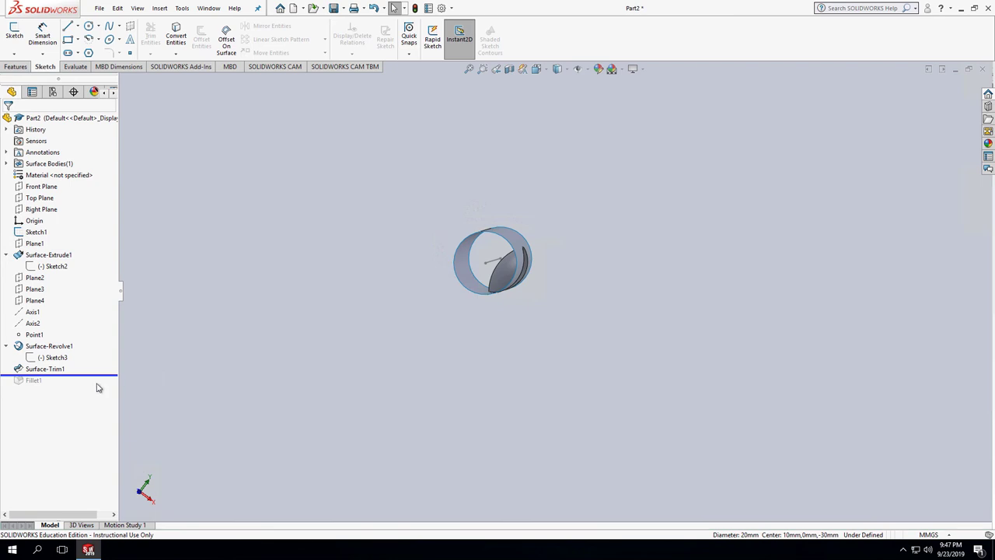
pyautogui.moveTo(513, 347); pyautogui.dragTo(482, 320, button='middle')
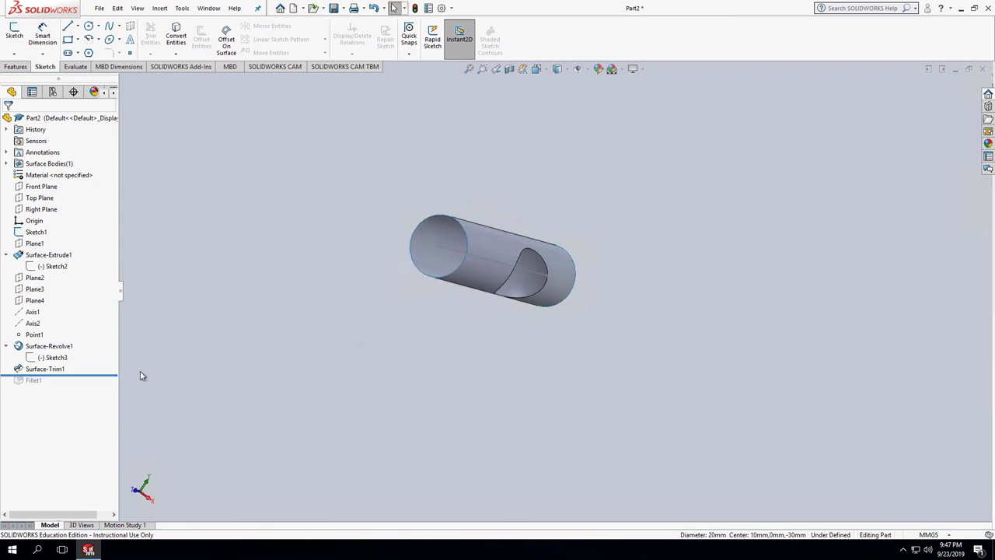
pyautogui.moveTo(98, 380); pyautogui.dragTo(99, 386)
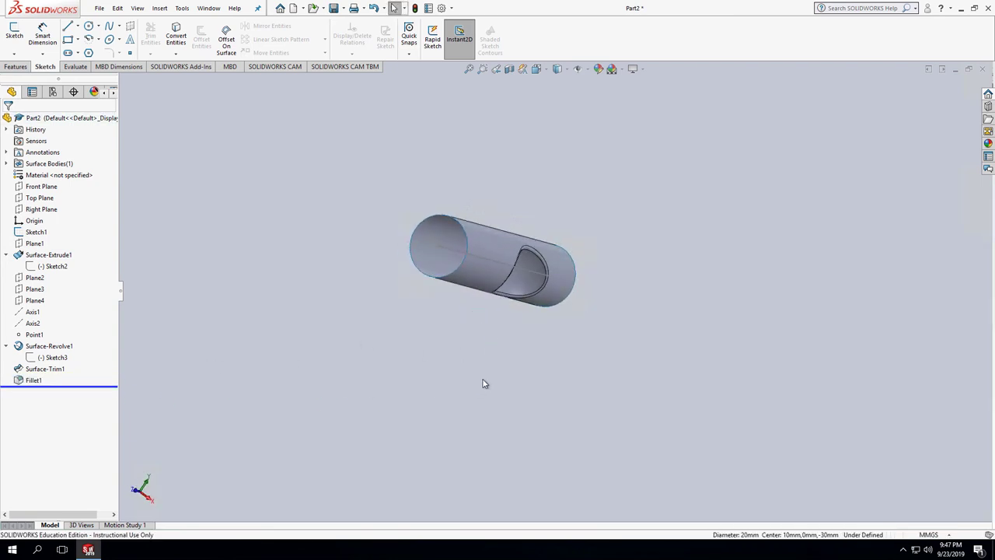
pyautogui.moveTo(482, 382); pyautogui.dragTo(489, 410, button='middle')
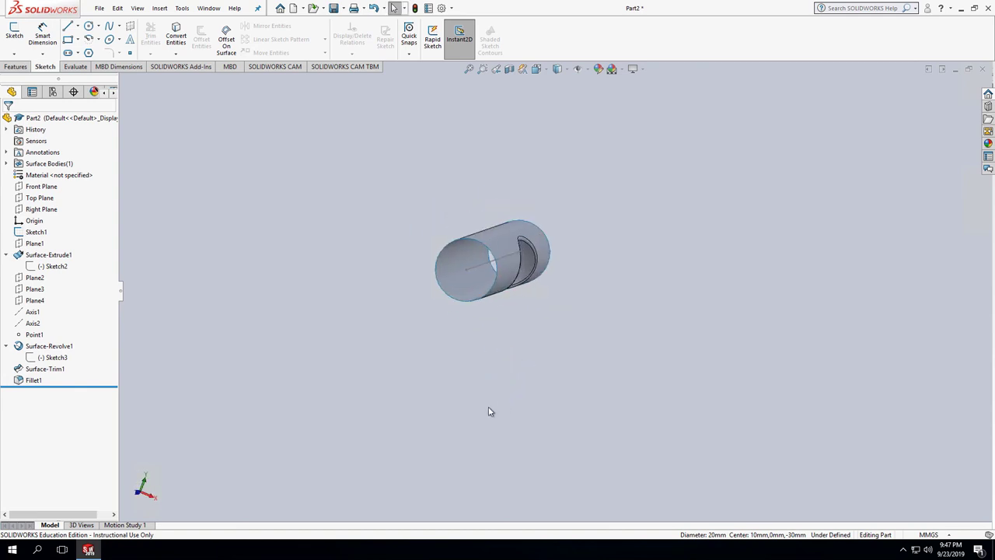
pyautogui.moveTo(526, 374); pyautogui.dragTo(490, 404, button='middle')
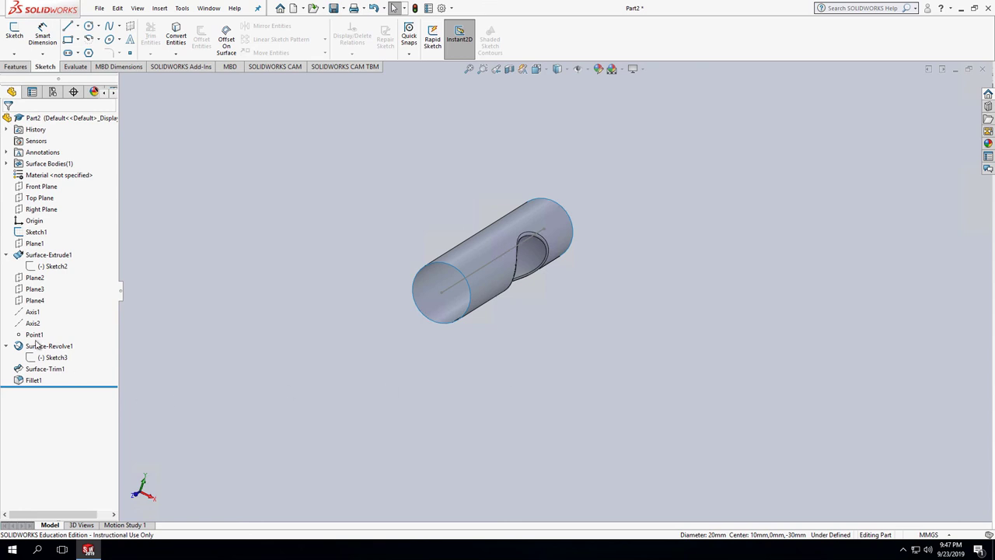
# Roll the model history back to directly after Point1 and forward again to the end past Fillet1
pyautogui.moveTo(80, 386); pyautogui.dragTo(78, 333)
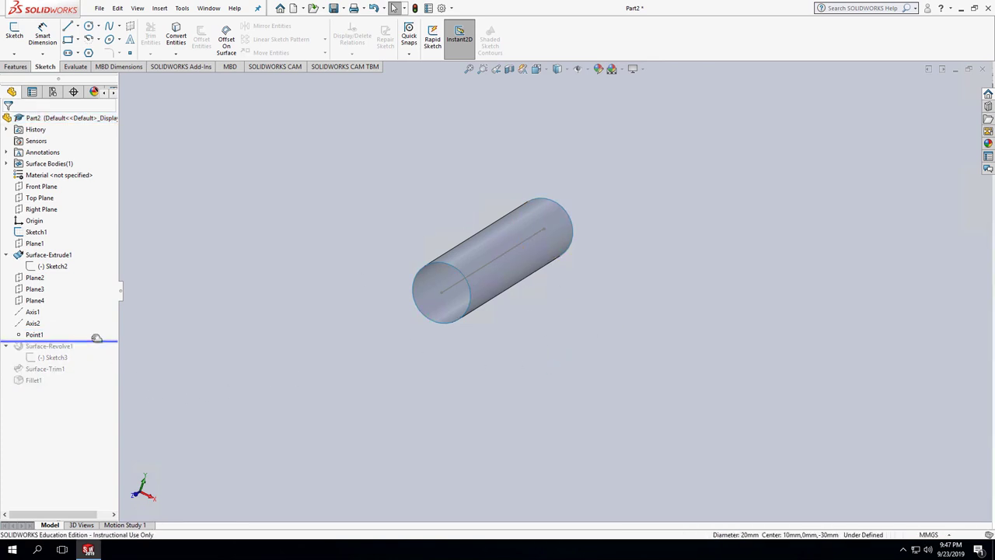
pyautogui.moveTo(95, 339); pyautogui.dragTo(95, 386)
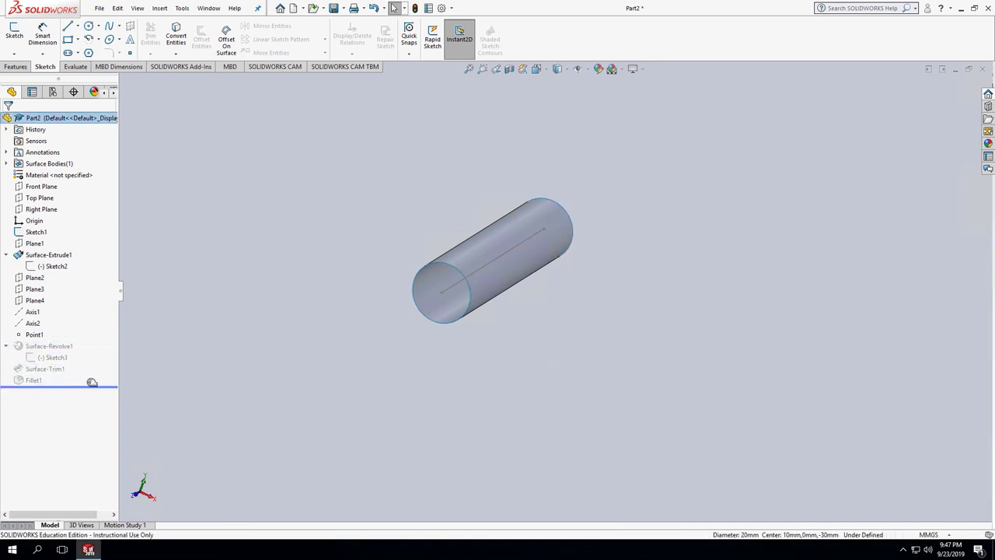